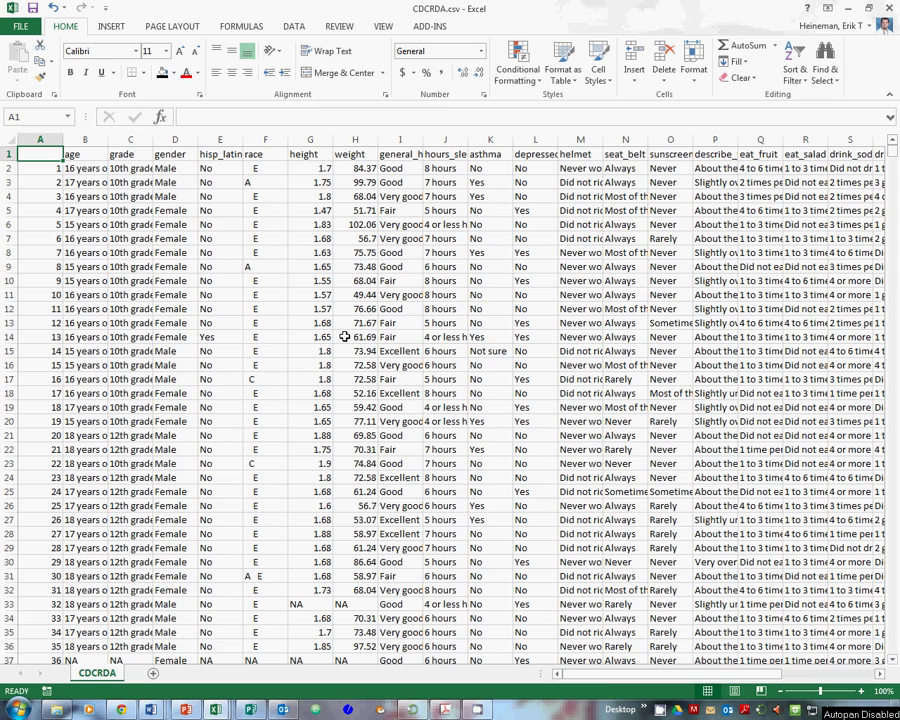
Step: Select the whole general_health column (column I) in the CDCRDA data
{"action": "left_click", "coordinate": [401, 140]}
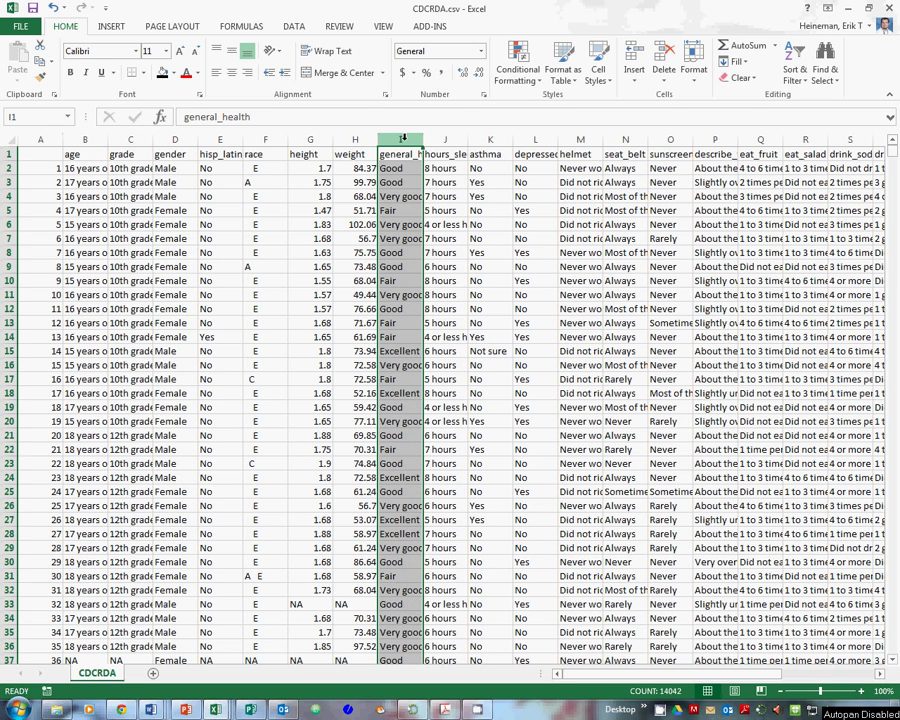
Step: Copy the general_health column and paste it into column A of a new Sheet1
{"action": "right_click", "coordinate": [398, 188]}
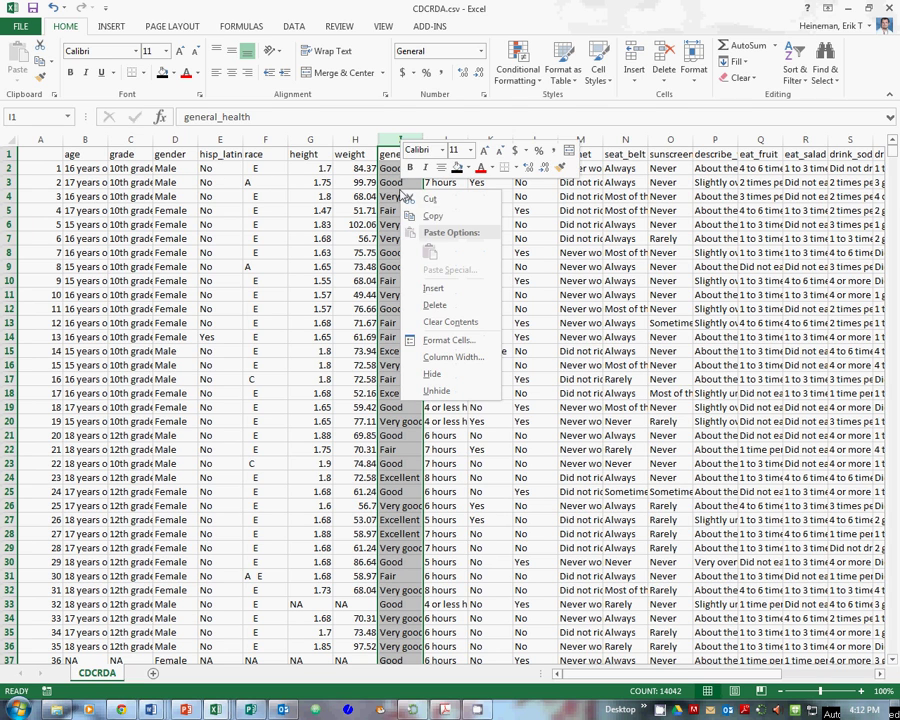
{"action": "left_click", "coordinate": [430, 212]}
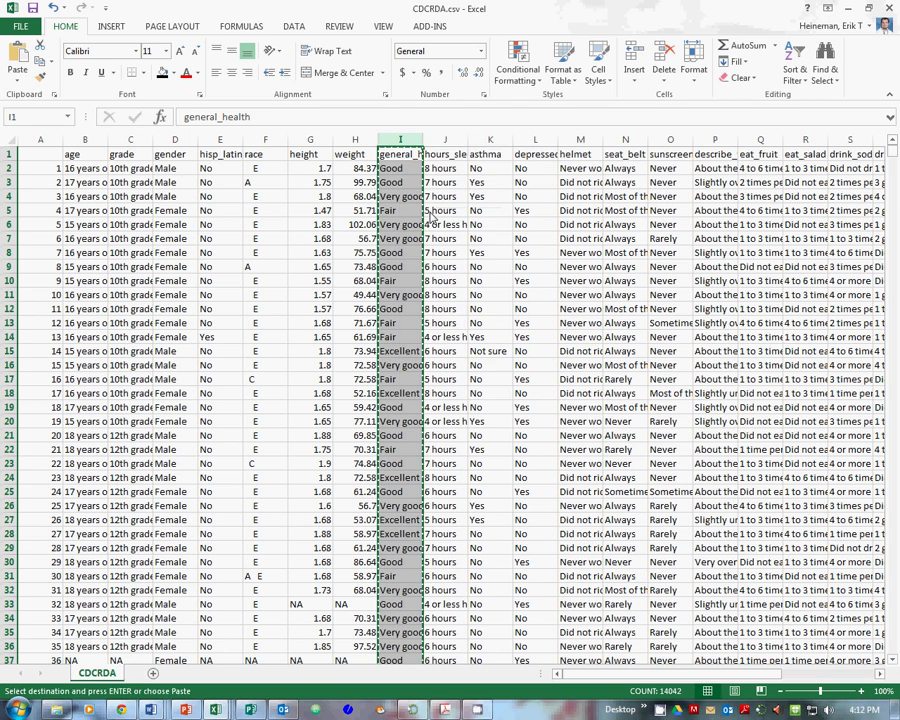
{"action": "left_click", "coordinate": [153, 673]}
{"action": "right_click", "coordinate": [38, 138]}
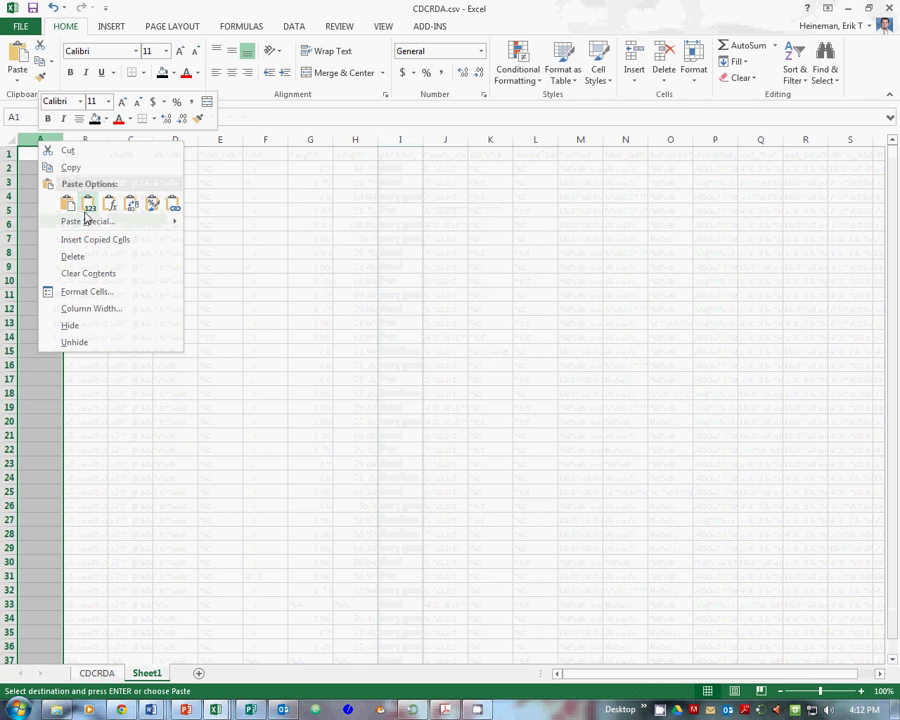
{"action": "left_click", "coordinate": [70, 208]}
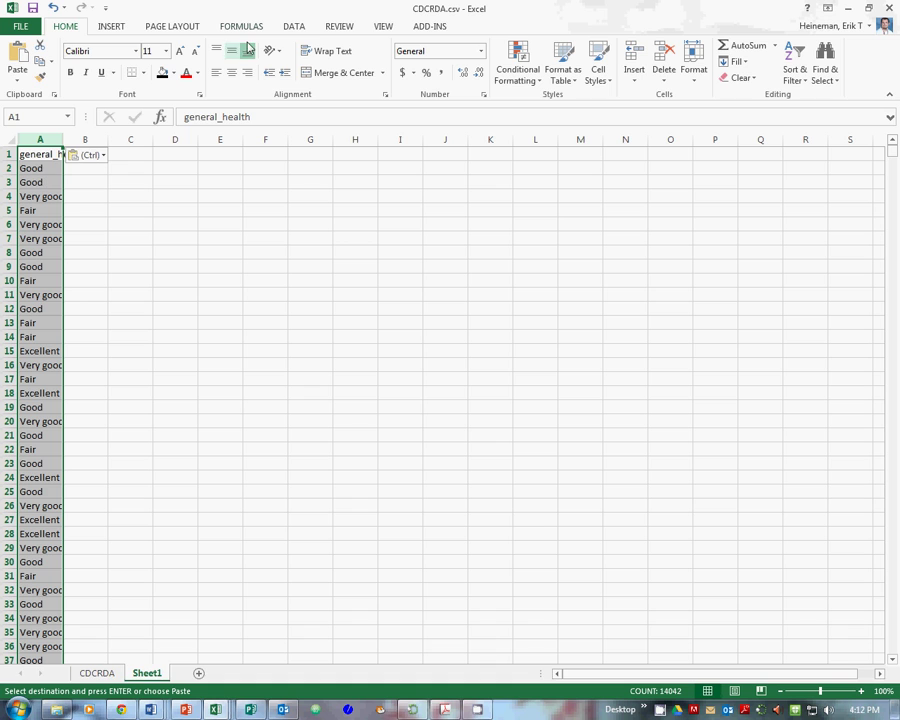
Step: Set up an Advanced Filter copying unique records from $A$1:$A$14042 to Sheet1!$C$1
{"action": "left_click", "coordinate": [290, 28]}
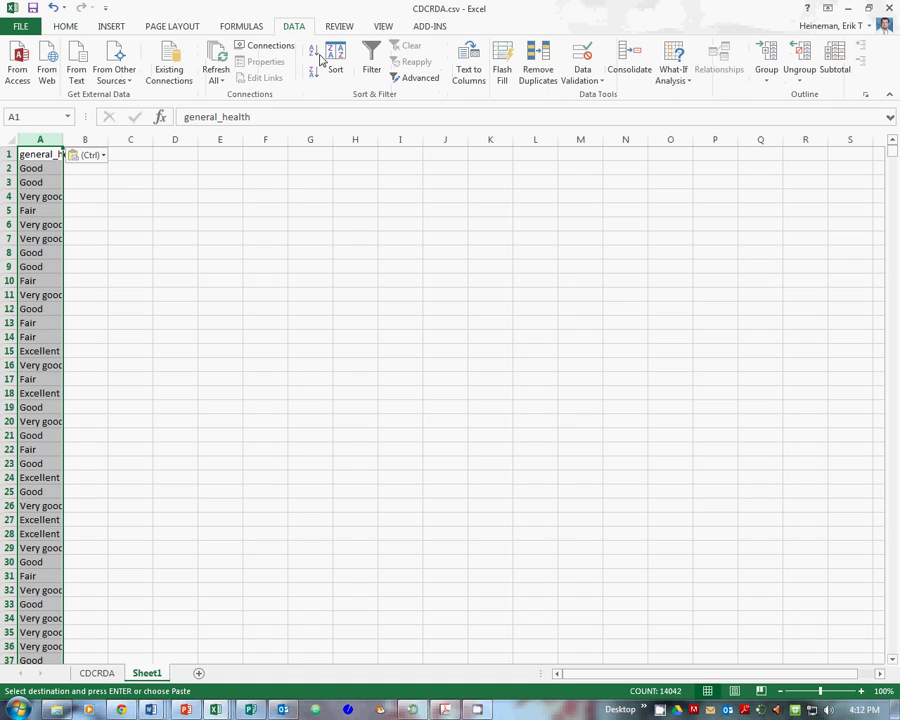
{"action": "left_click", "coordinate": [428, 85]}
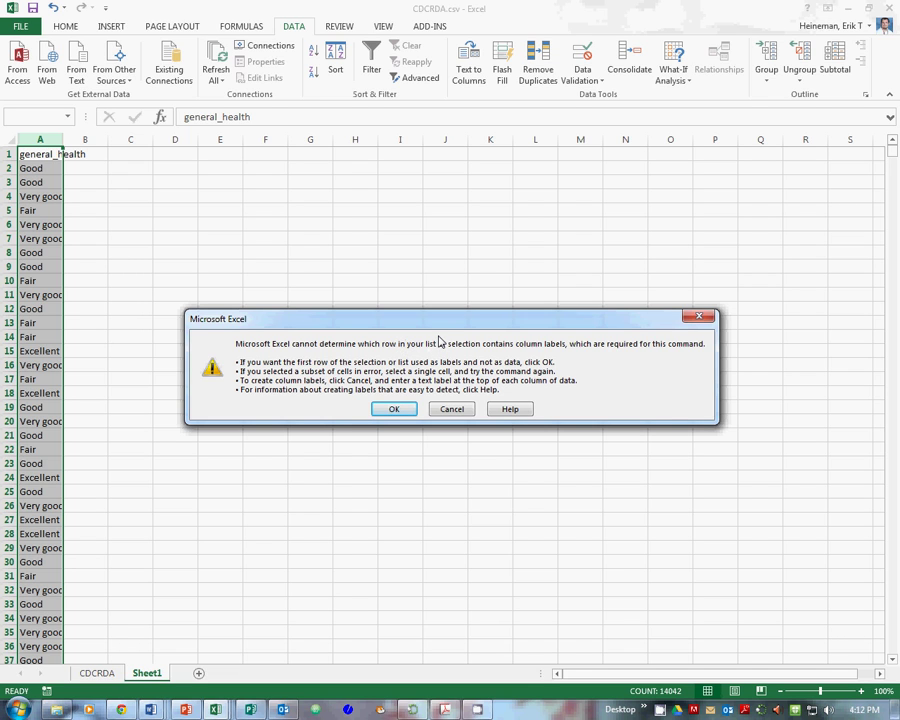
{"action": "left_click", "coordinate": [394, 410]}
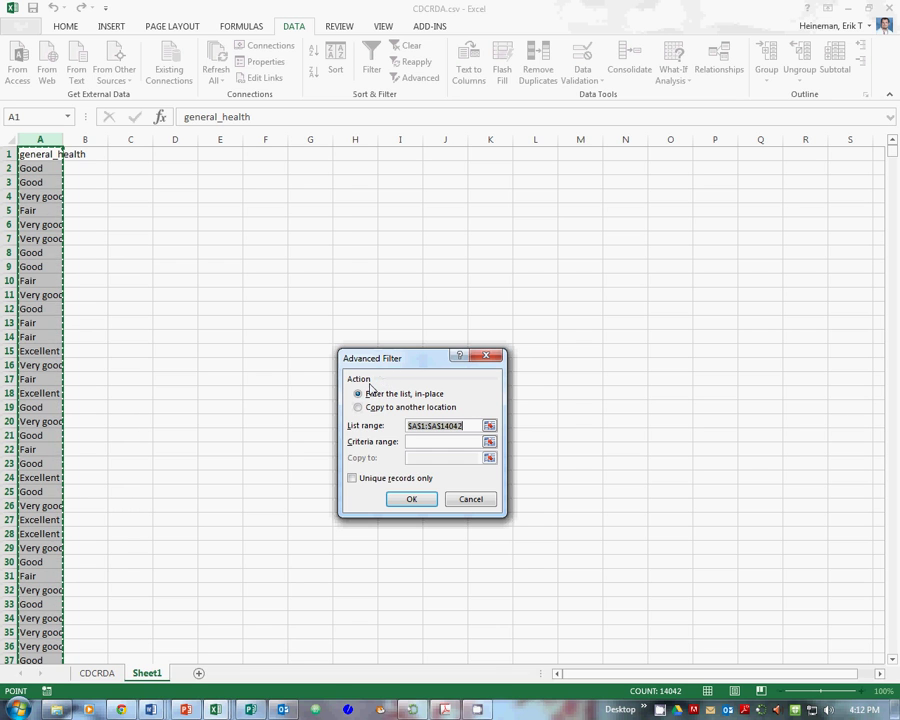
{"action": "left_click", "coordinate": [358, 408]}
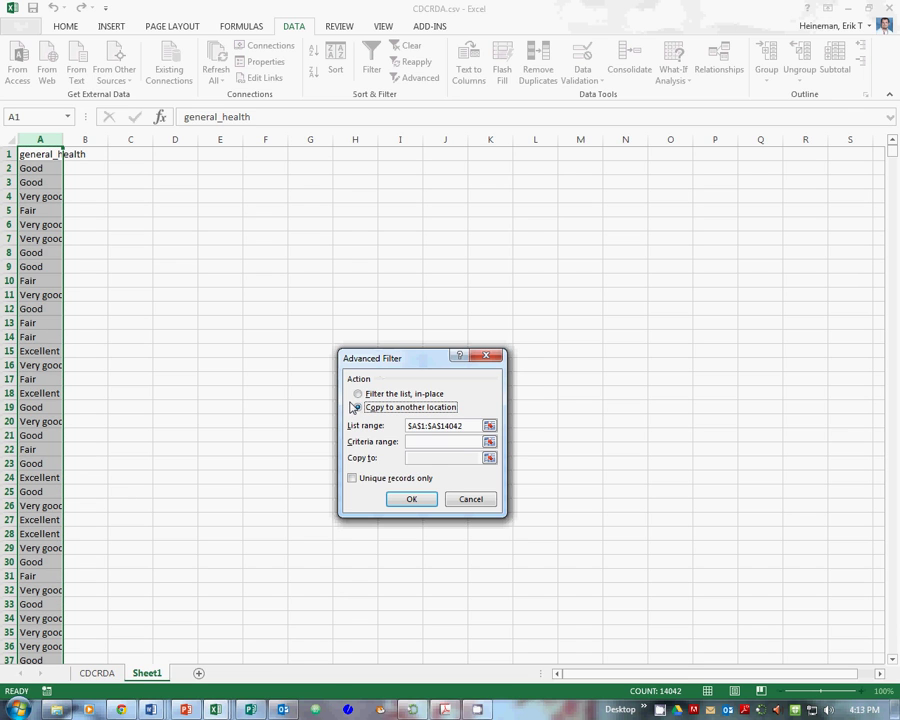
{"action": "left_click", "coordinate": [466, 424]}
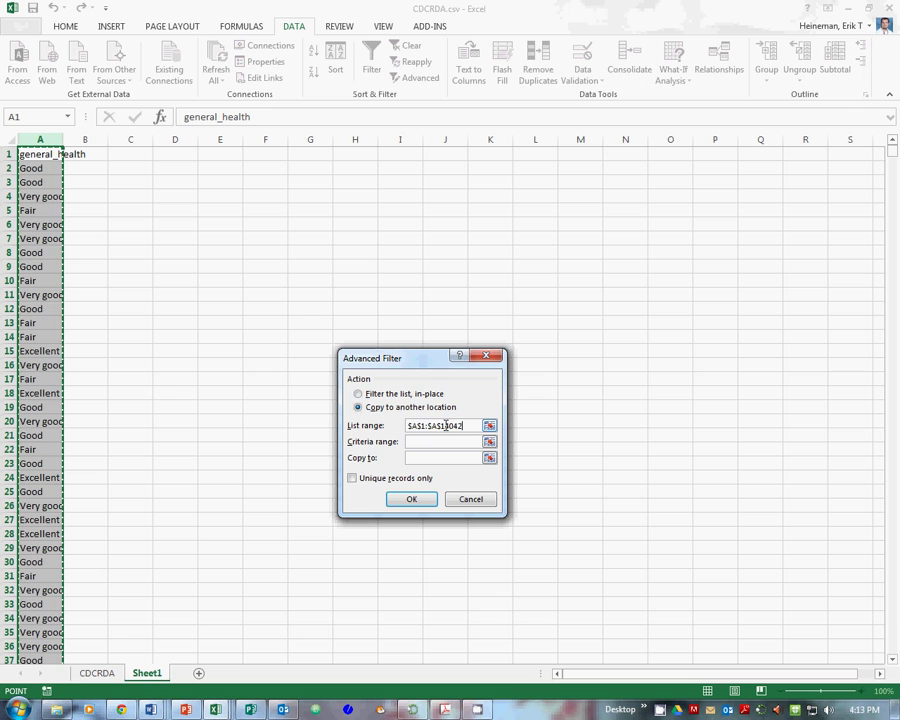
{"action": "left_click", "coordinate": [421, 458]}
{"action": "left_click", "coordinate": [135, 150]}
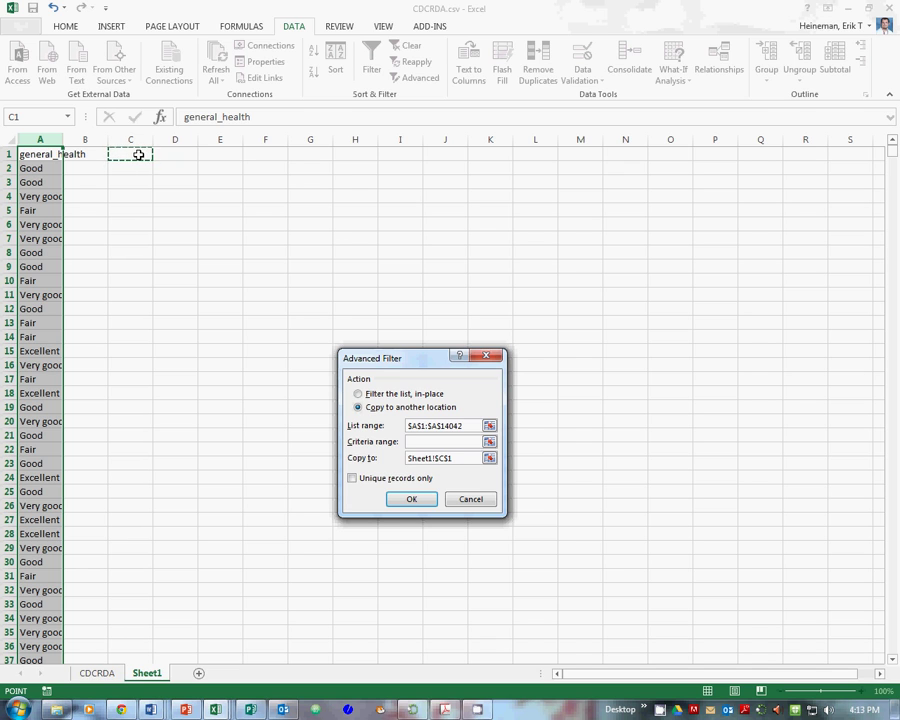
{"action": "left_click", "coordinate": [352, 478]}
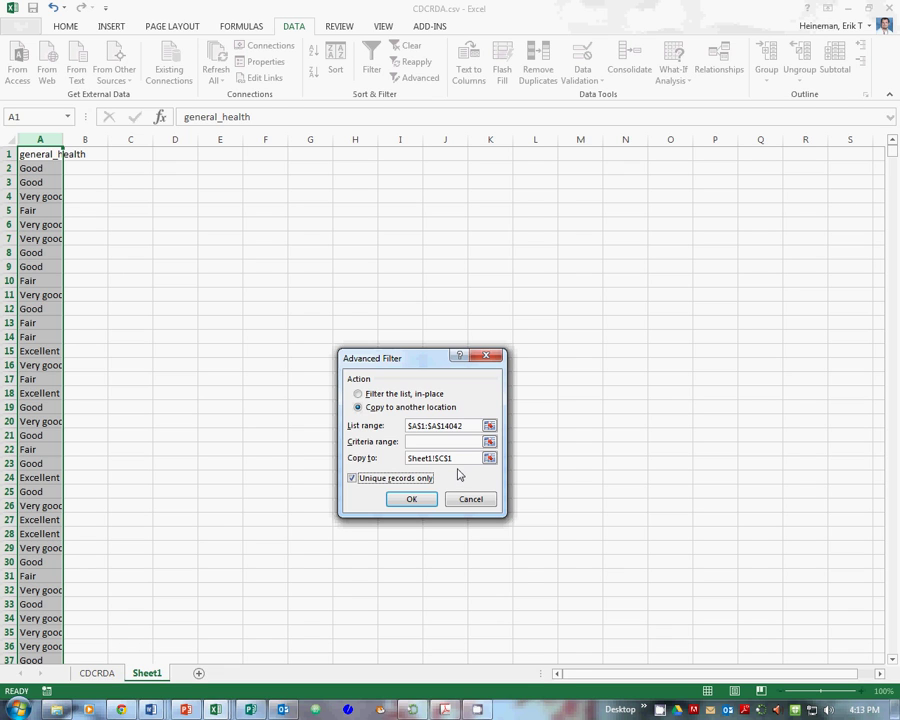
Step: Run the filter to list the unique categories in column C, autofit column C, and select the list
{"action": "left_click", "coordinate": [411, 499]}
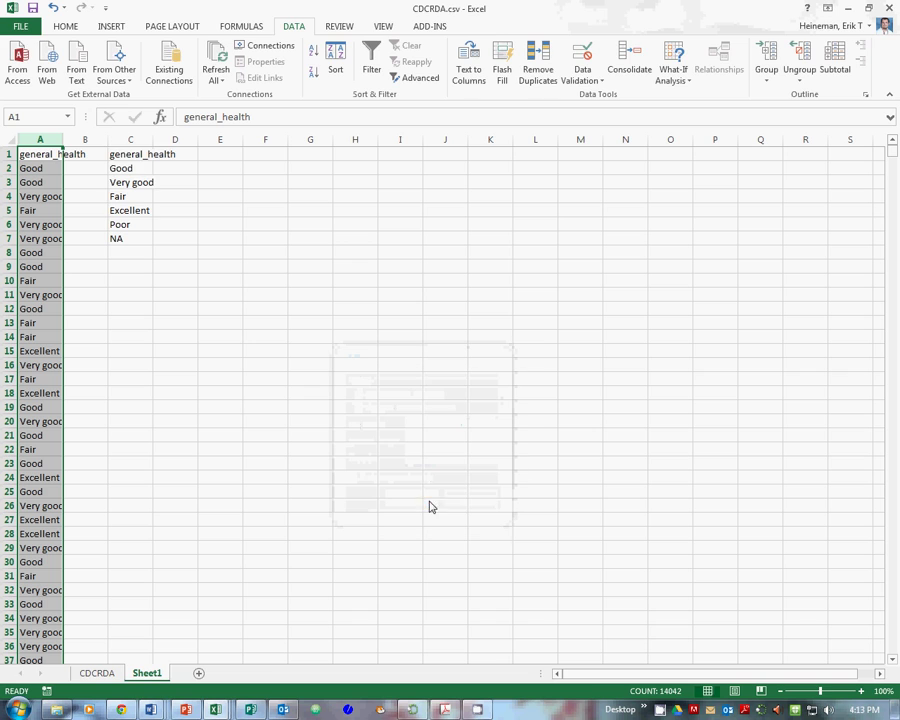
{"action": "double_click", "coordinate": [153, 143]}
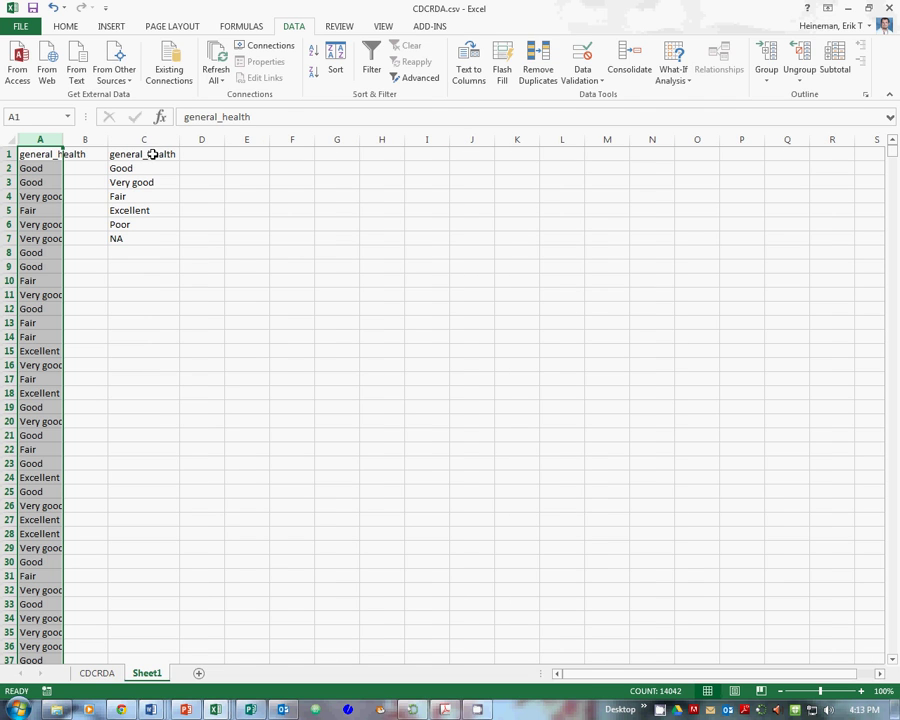
{"action": "left_click_drag", "start_coordinate": [151, 154], "coordinate": [149, 240]}
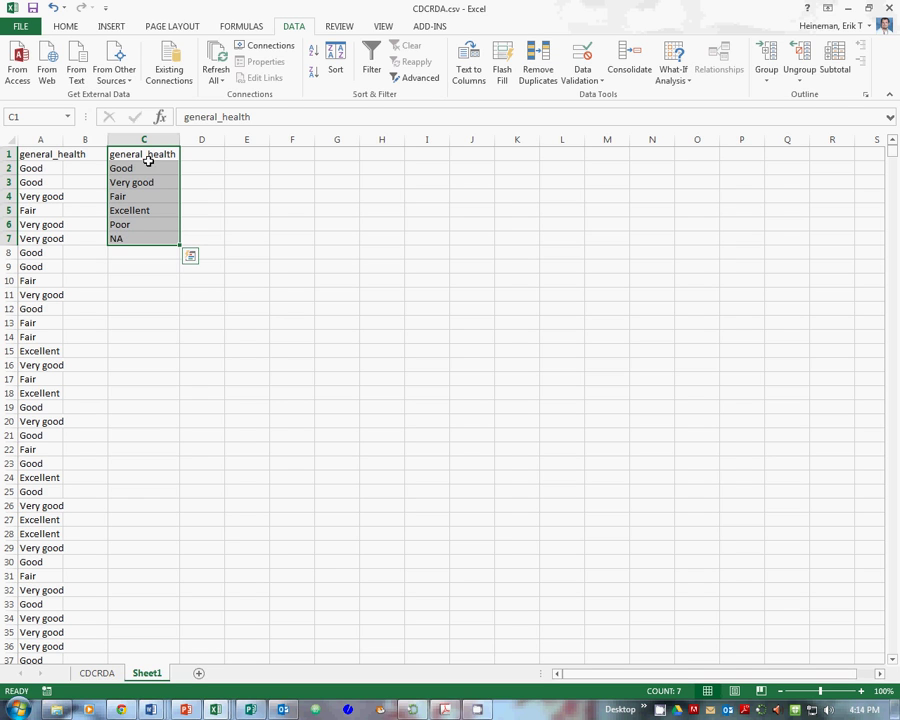
Step: Sort the category list with 'My data has headers' ticked, choosing a Custom List order
{"action": "left_click", "coordinate": [335, 68]}
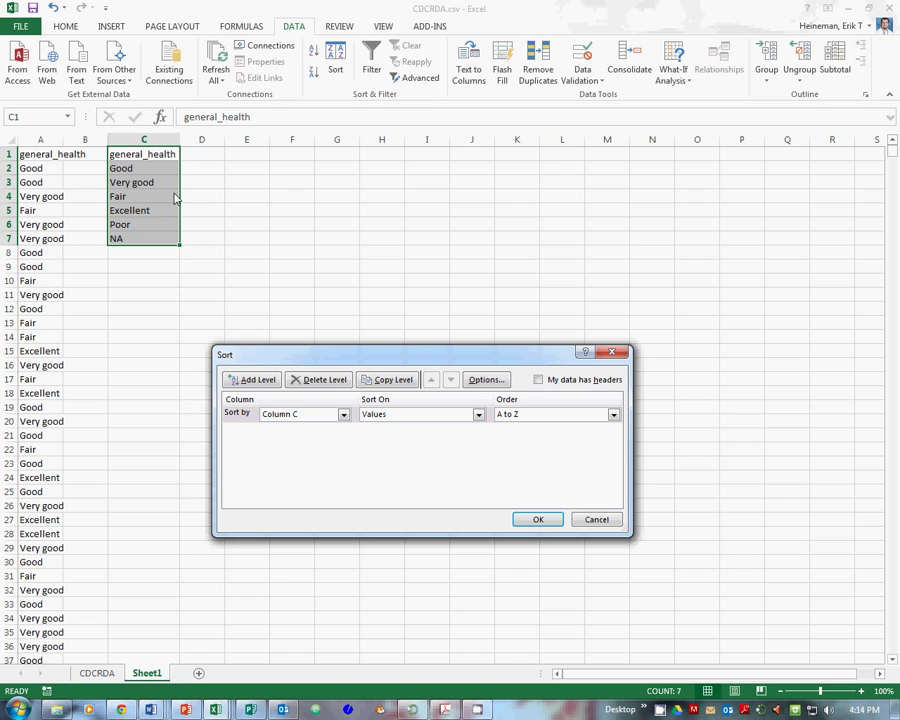
{"action": "left_click", "coordinate": [546, 380]}
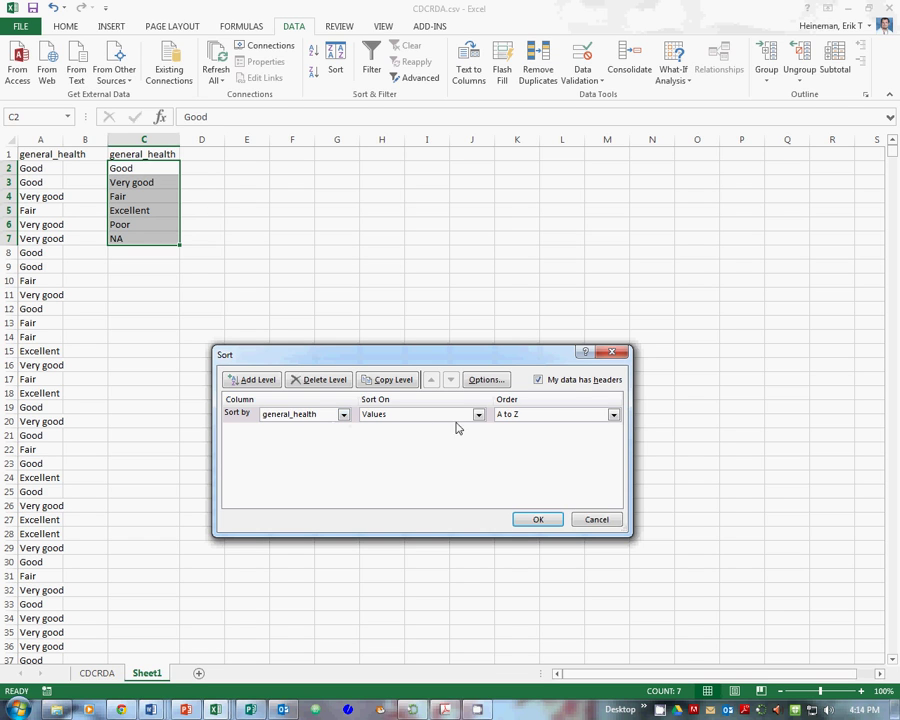
{"action": "left_click", "coordinate": [613, 415]}
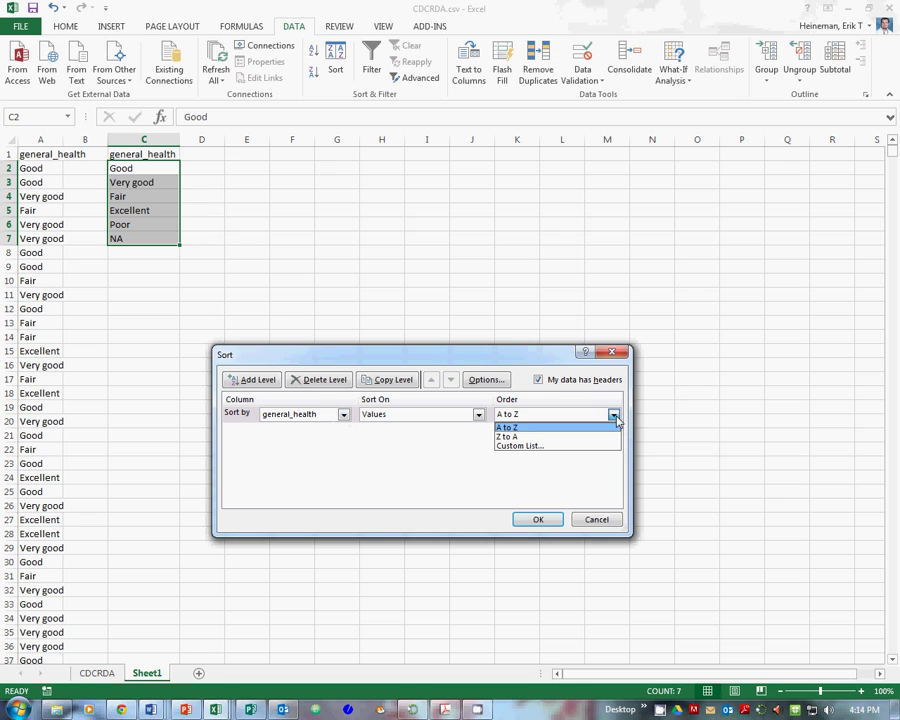
{"action": "left_click", "coordinate": [546, 447]}
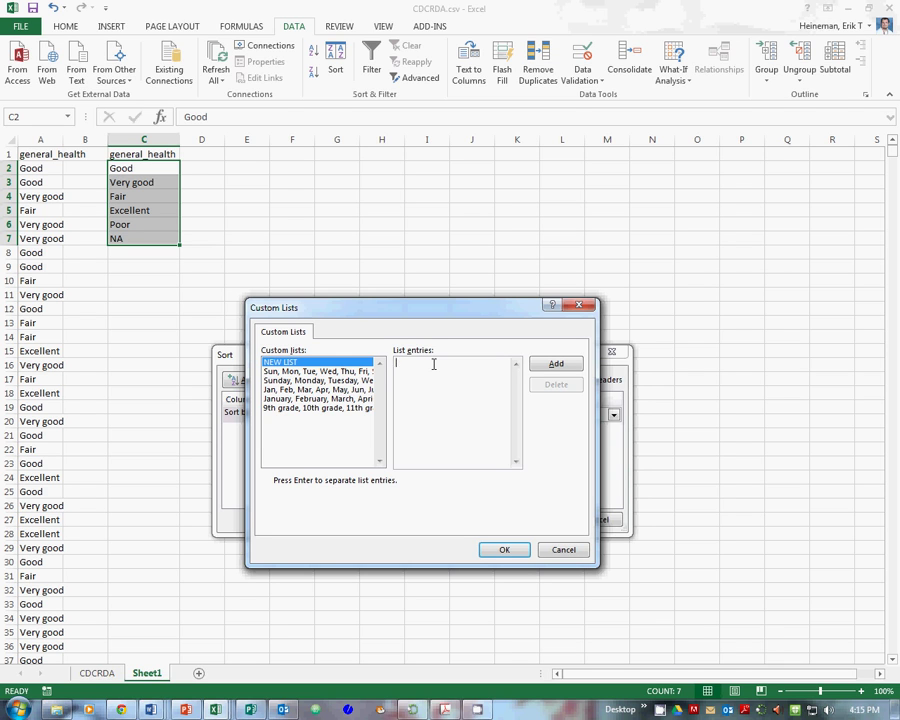
Step: Create the custom list Poor, Fair, Good, Very Good, Excellent, NA and use it as sort order
{"action": "type", "text": "Poor"}
{"action": "key", "text": "Return"}
{"action": "type", "text": "ent"}
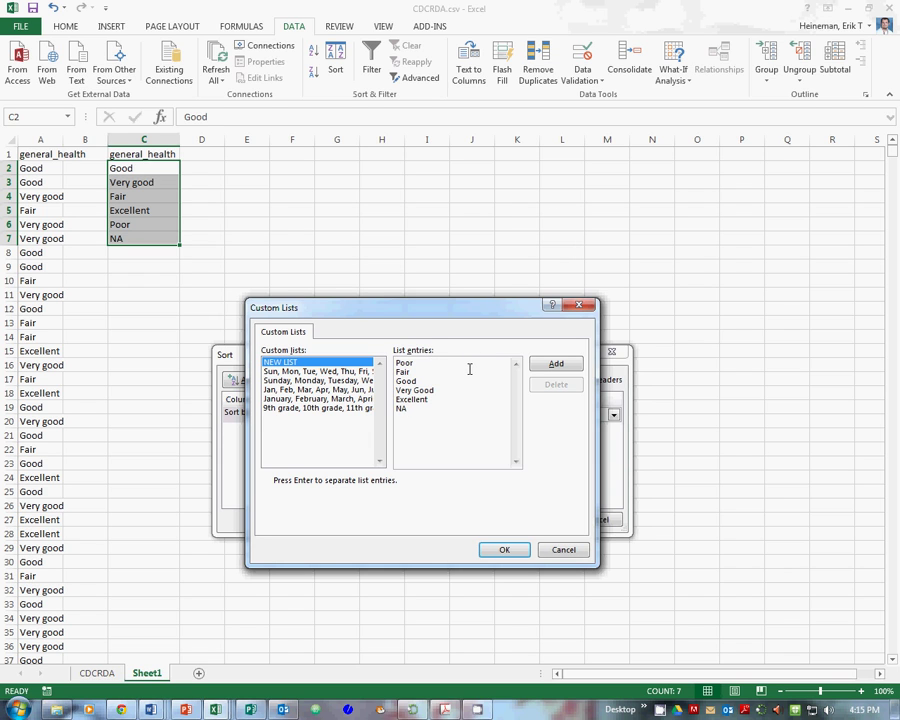
{"action": "left_click", "coordinate": [555, 364]}
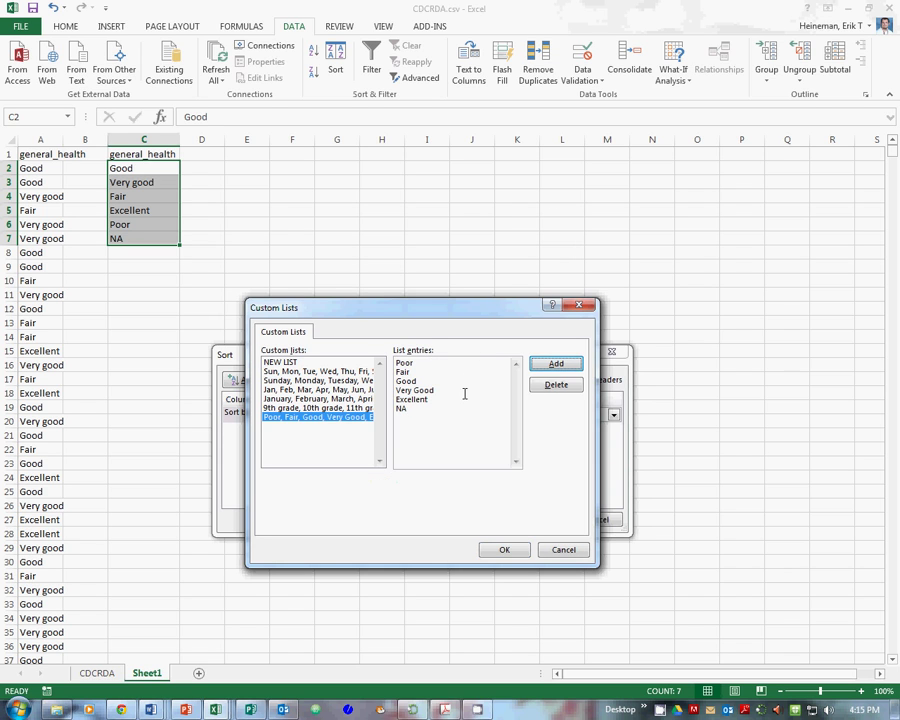
{"action": "left_click", "coordinate": [505, 550]}
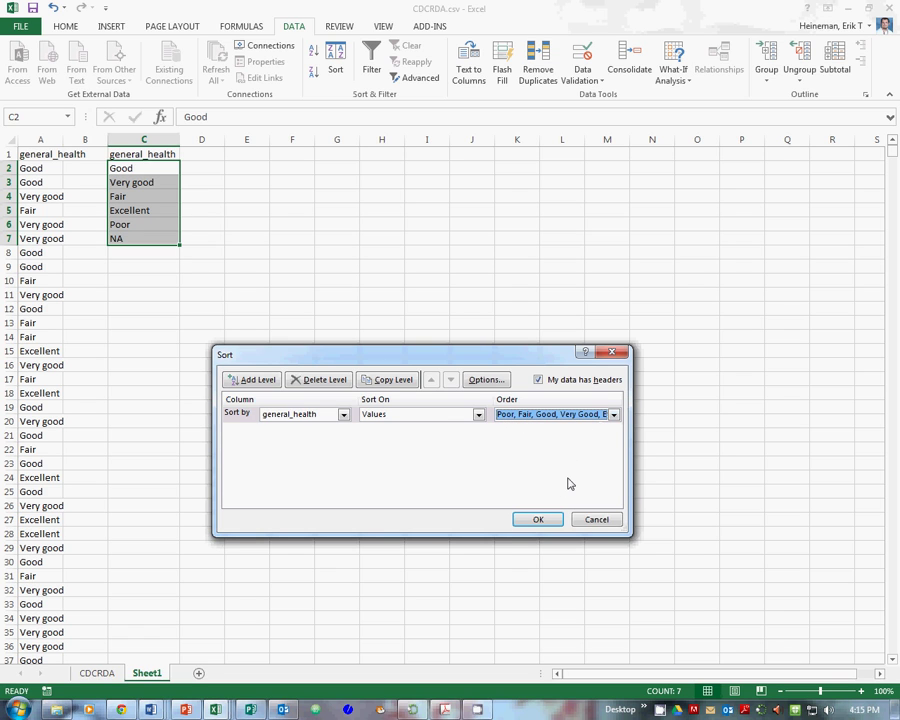
Step: Sort column C in the order Poor, Fair, Good, Very good, Excellent, NA
{"action": "left_click", "coordinate": [613, 415]}
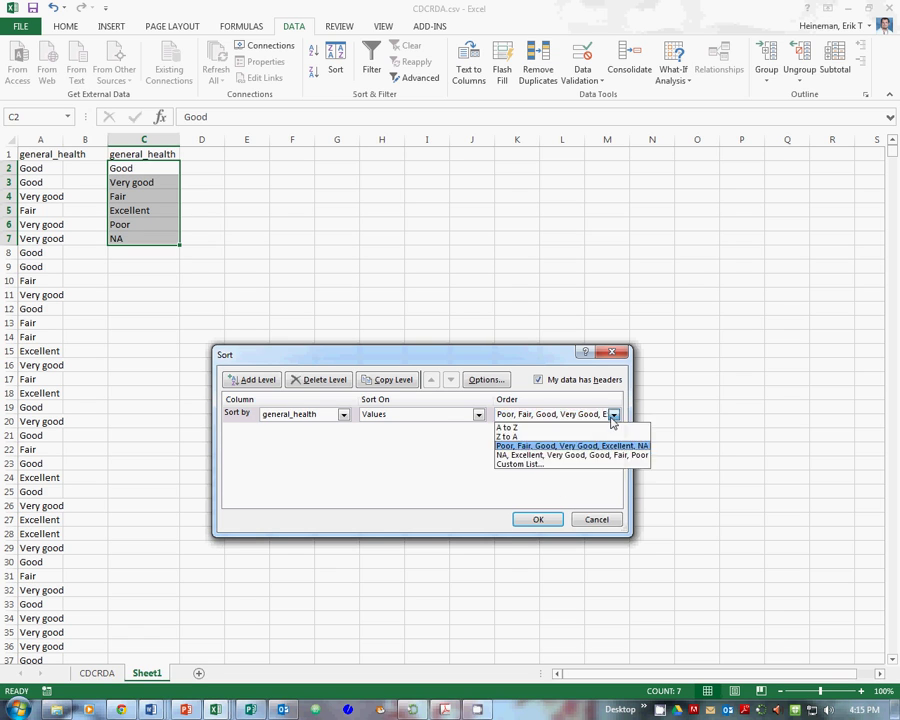
{"action": "left_click", "coordinate": [567, 446]}
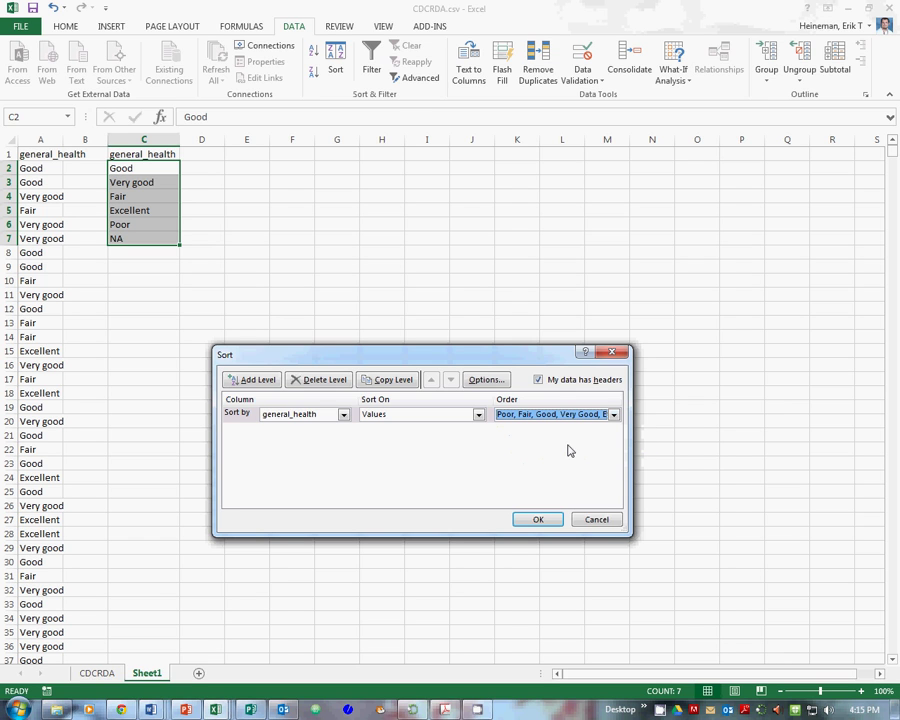
{"action": "left_click", "coordinate": [548, 525]}
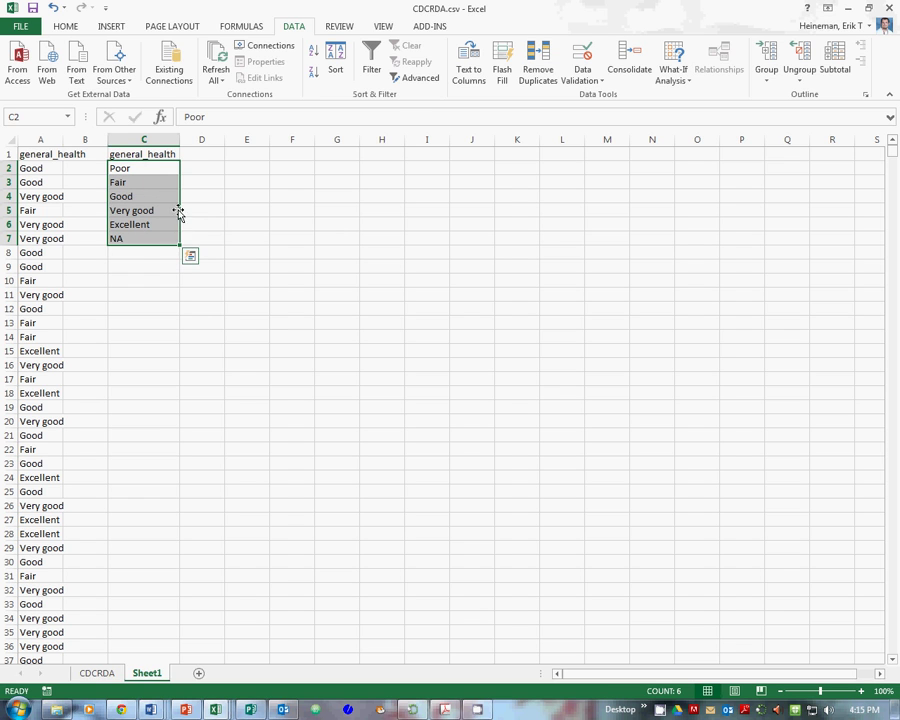
{"action": "left_click", "coordinate": [187, 152]}
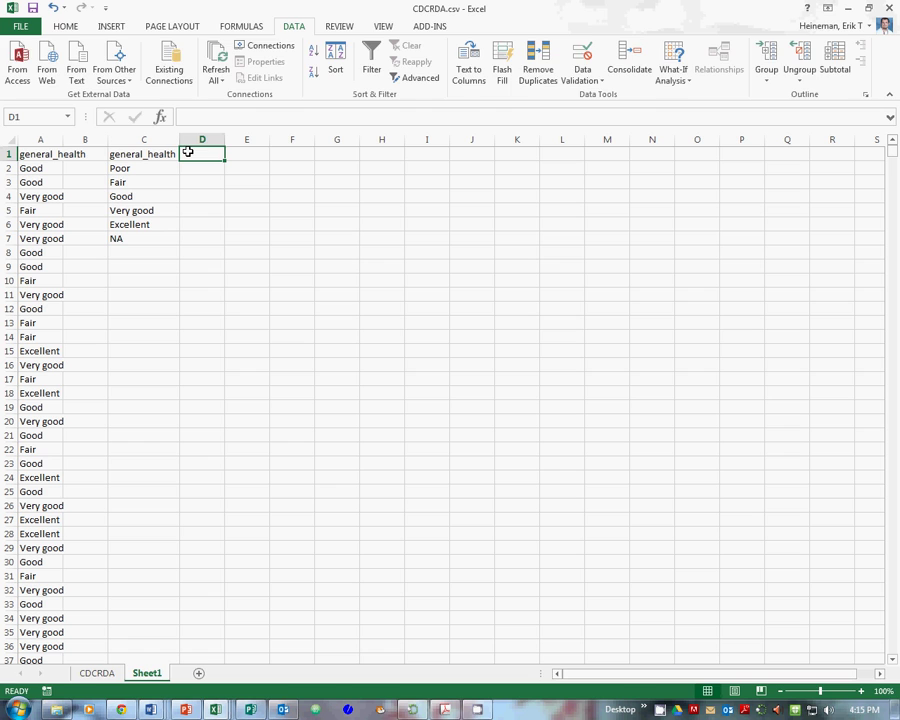
Step: Enter the header 'count' in cell D1
{"action": "type", "text": "count"}
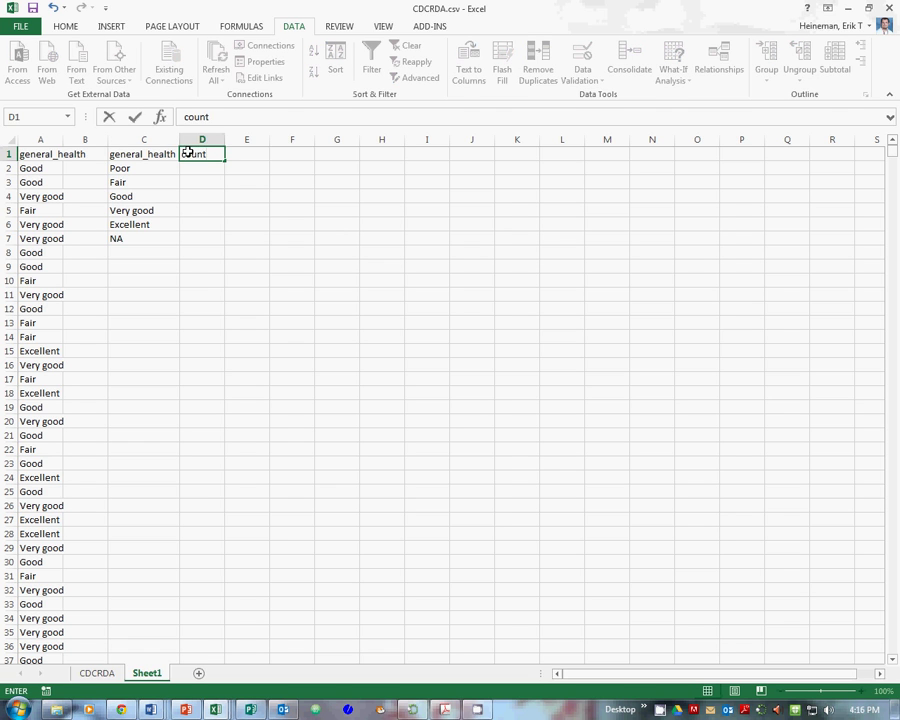
{"action": "key", "text": "Return"}
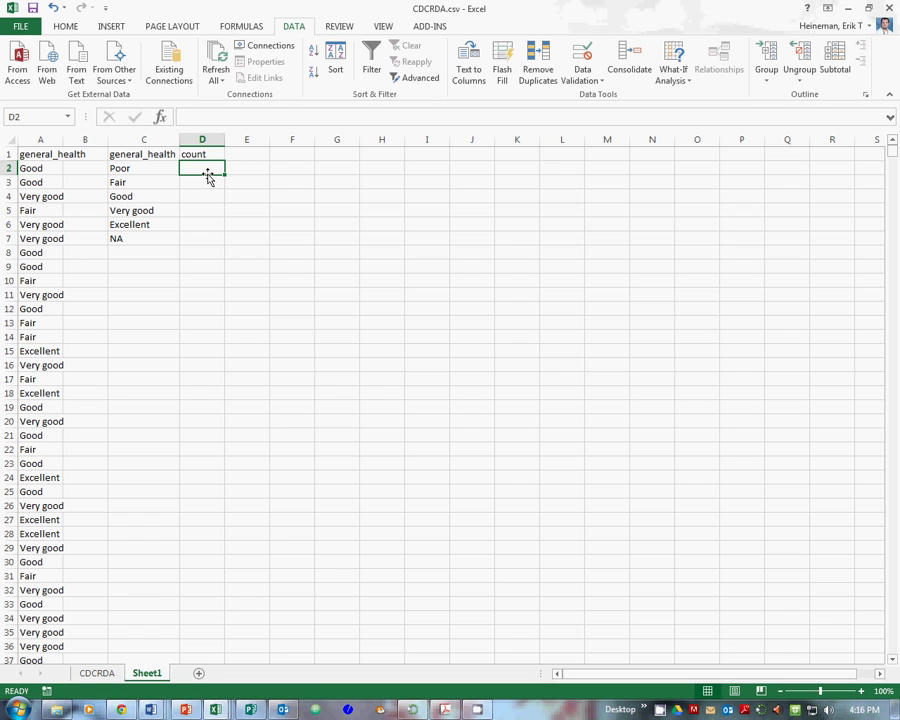
Step: Insert the COUNTIF function into D2 from the Statistical category of the function chooser
{"action": "left_click", "coordinate": [162, 118]}
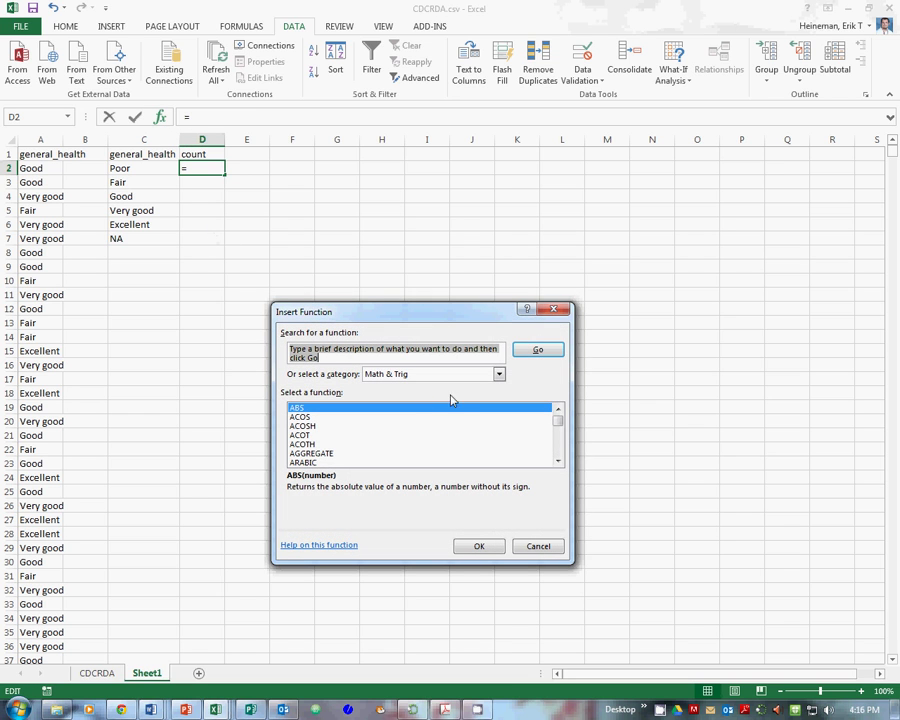
{"action": "left_click", "coordinate": [498, 373]}
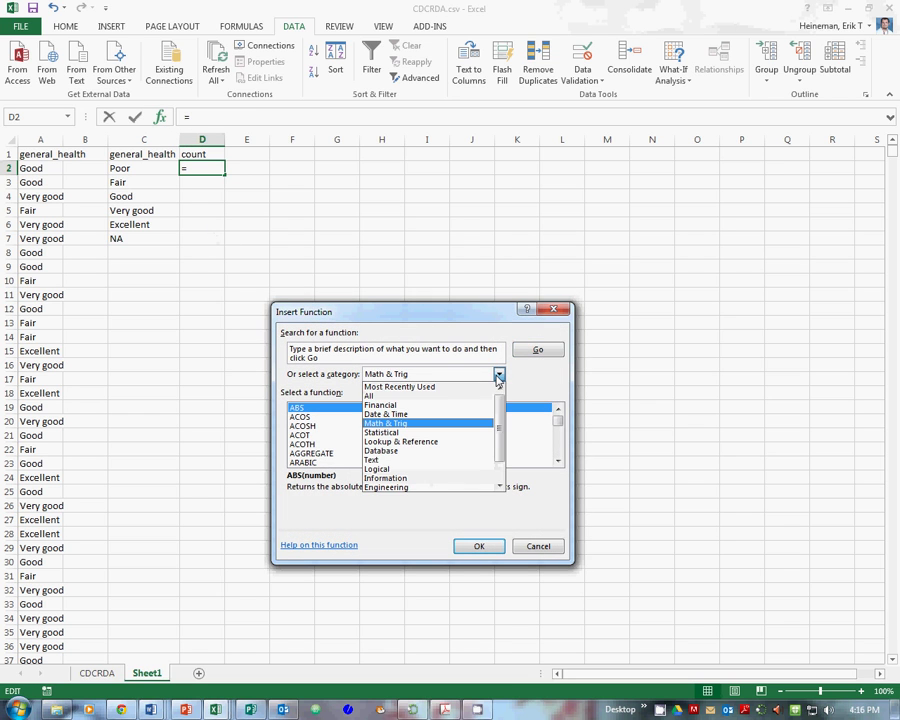
{"action": "left_click", "coordinate": [455, 432]}
{"action": "scroll", "coordinate": [456, 426], "scroll_direction": "down", "scroll_amount": 2}
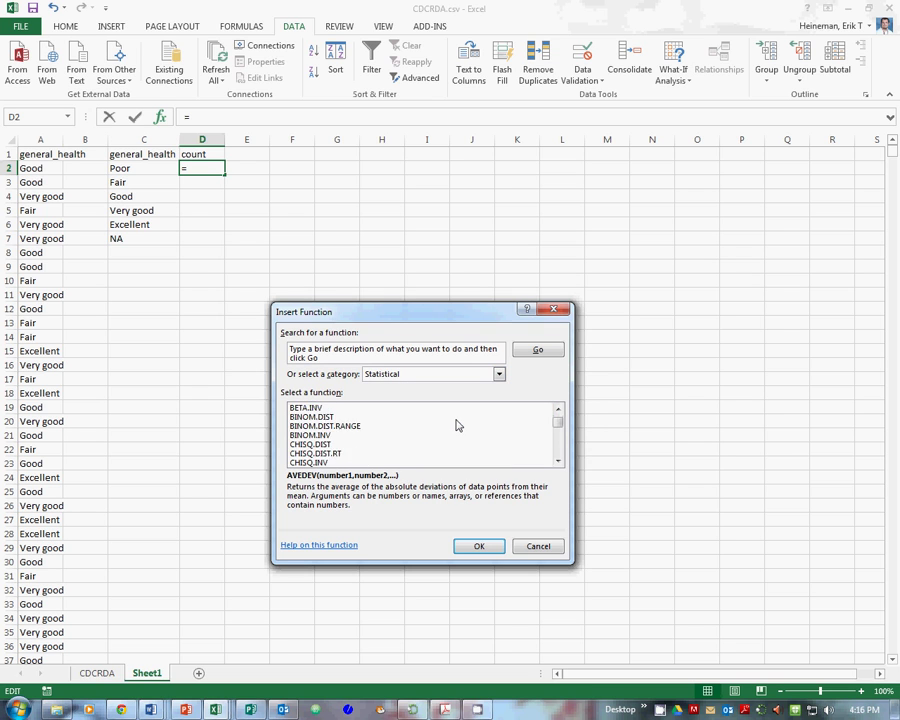
{"action": "scroll", "coordinate": [456, 426], "scroll_direction": "down", "scroll_amount": 4}
{"action": "left_click", "coordinate": [326, 436]}
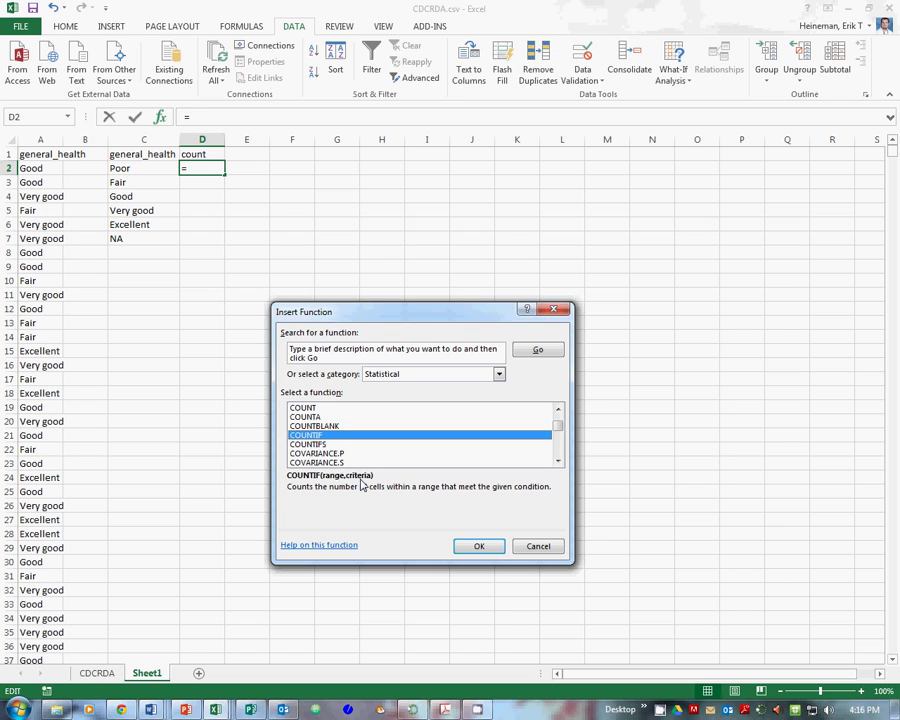
{"action": "left_click", "coordinate": [479, 546]}
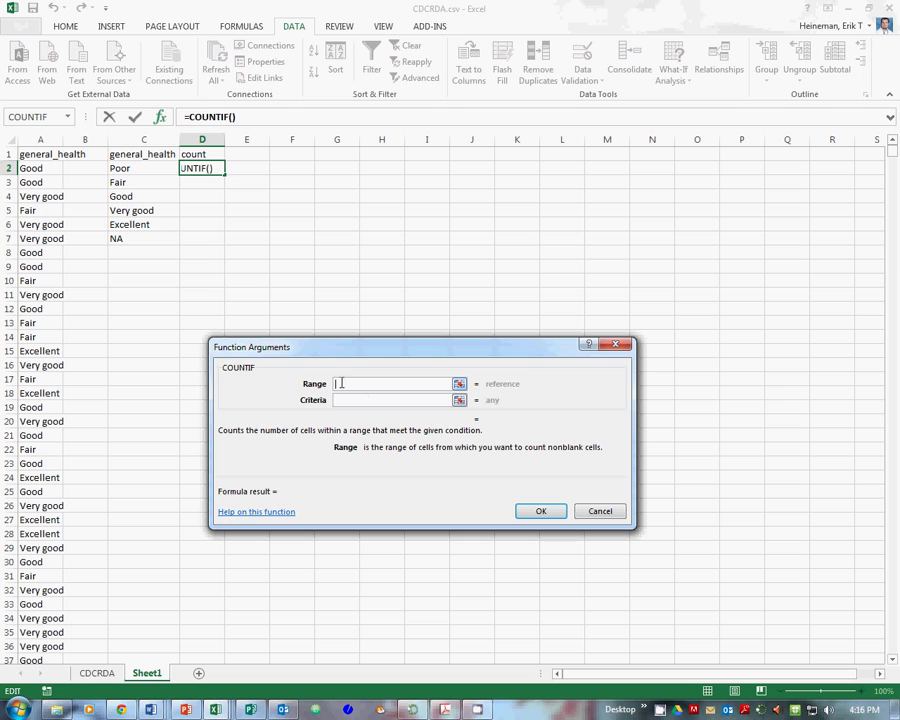
Step: Complete COUNTIF with range $A:$A and criteria $C2, giving 301 Poor responses in D2
{"action": "left_click", "coordinate": [49, 141]}
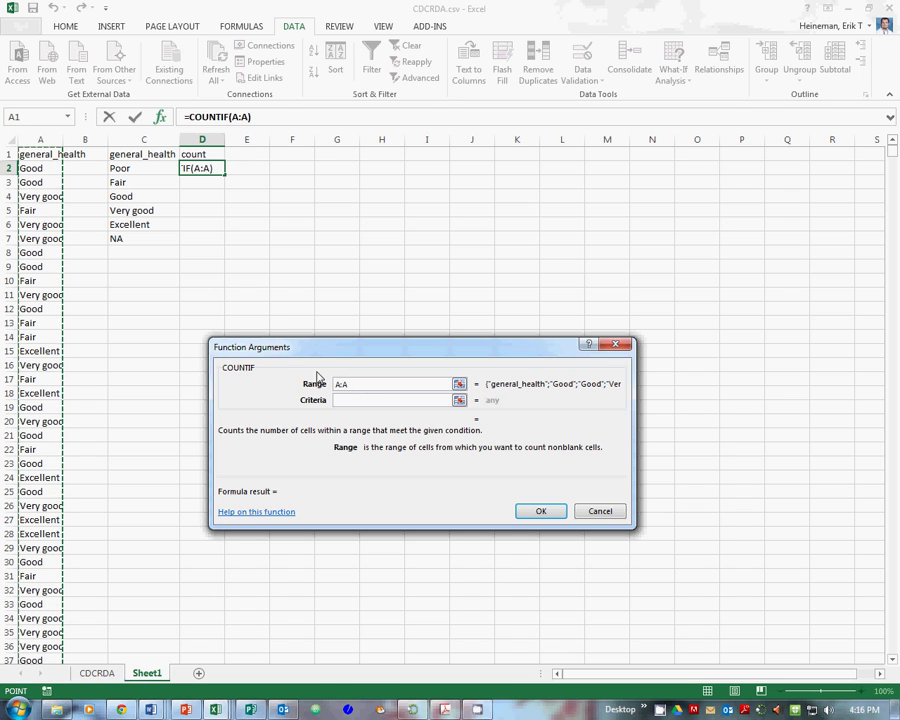
{"action": "left_click", "coordinate": [335, 385]}
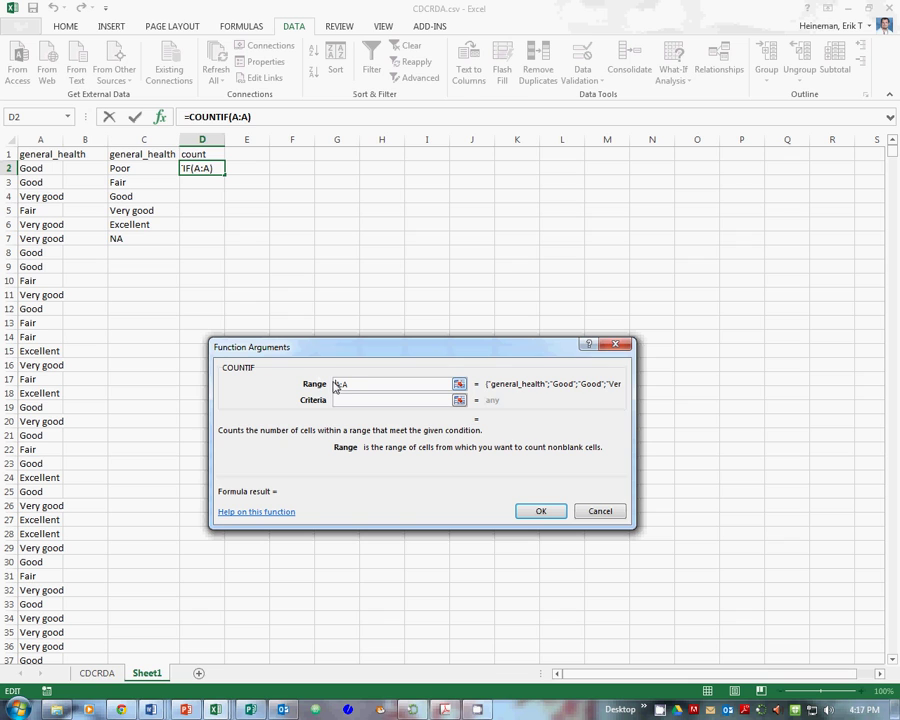
{"action": "type", "text": "$"}
{"action": "key", "text": "Right"}
{"action": "key", "text": "Right"}
{"action": "type", "text": "$"}
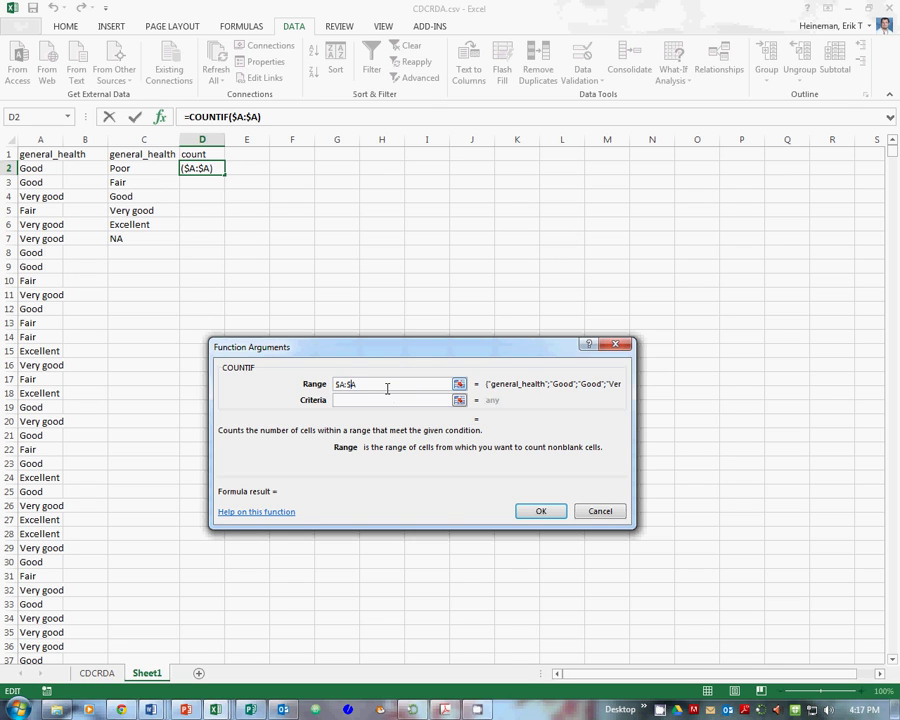
{"action": "left_click", "coordinate": [348, 400]}
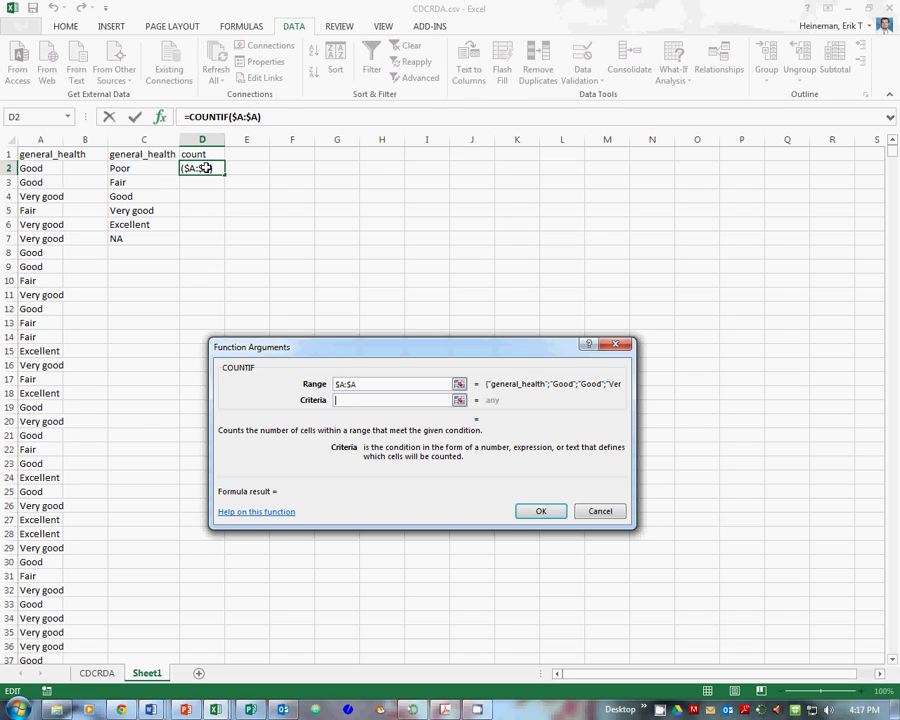
{"action": "left_click", "coordinate": [148, 168]}
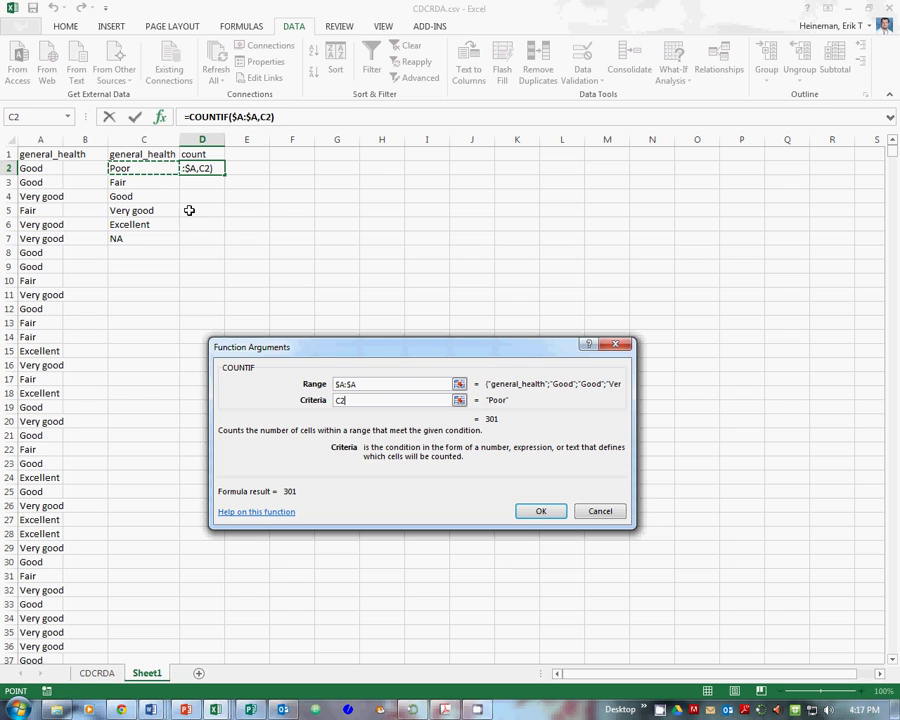
{"action": "left_click", "coordinate": [343, 401]}
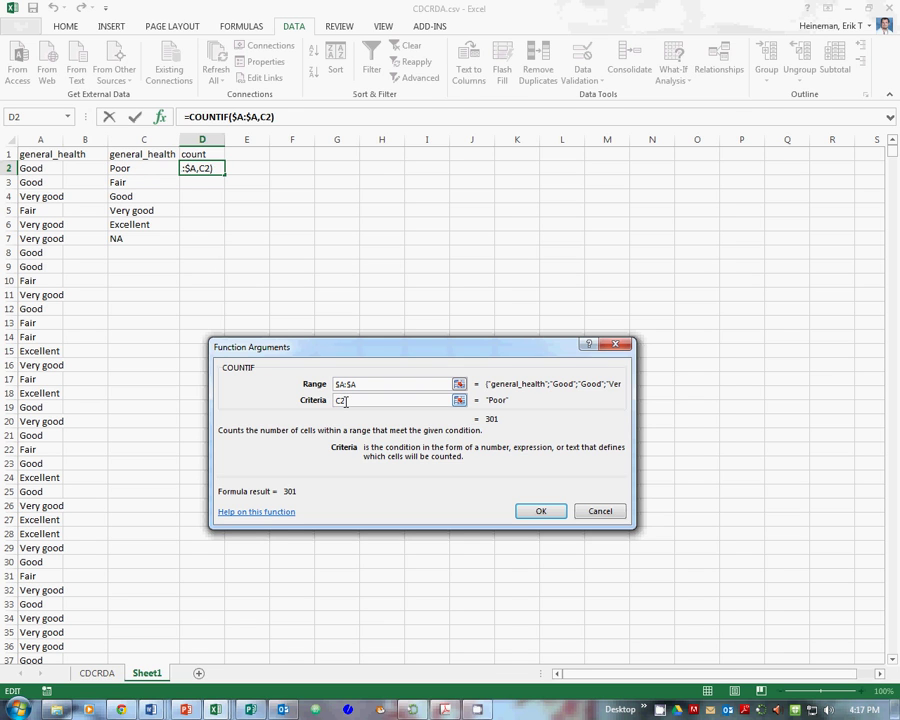
{"action": "type", "text": "$"}
{"action": "left_click", "coordinate": [538, 511]}
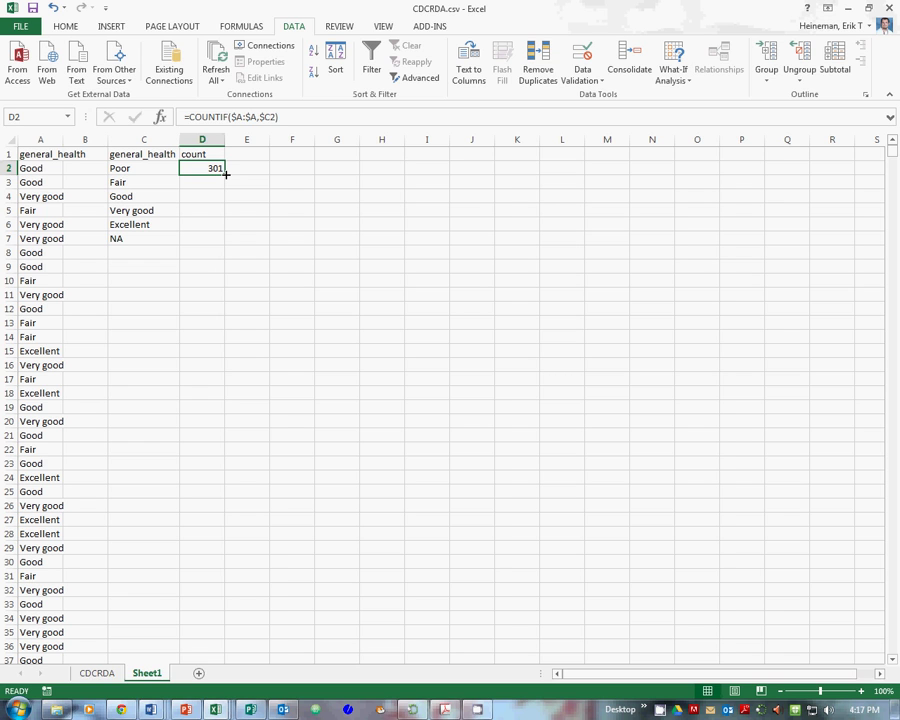
Step: Fill the COUNTIF formula from D2 down to D7, giving counts 301, 1685, 4716, 3581, 1910, 1848
{"action": "left_click_drag", "start_coordinate": [226, 174], "coordinate": [226, 245]}
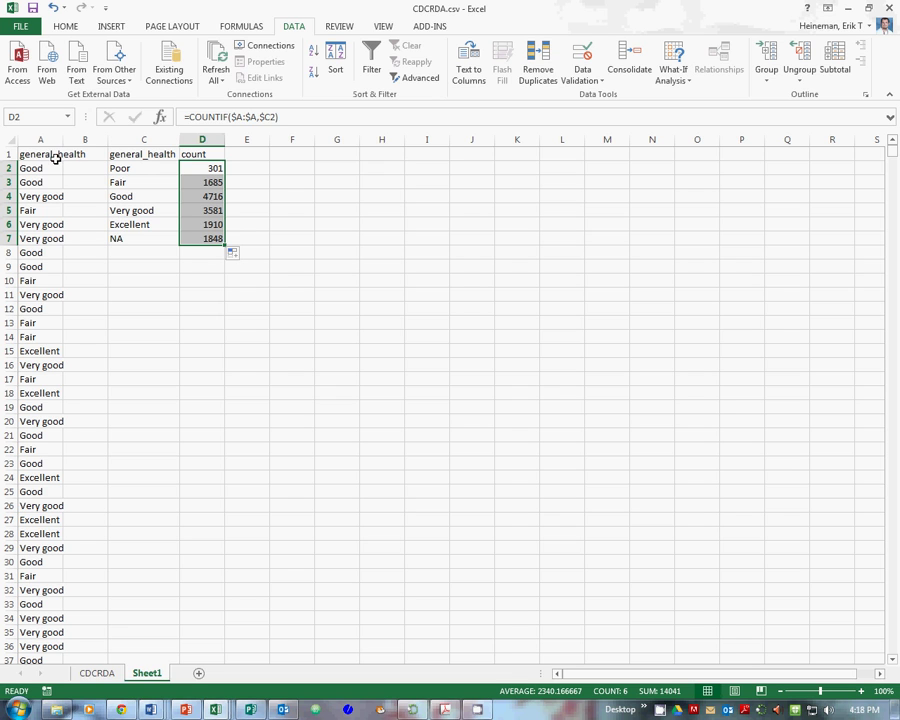
Step: Enter the label 'Total' in cell C8 below the category list
{"action": "left_click", "coordinate": [142, 253]}
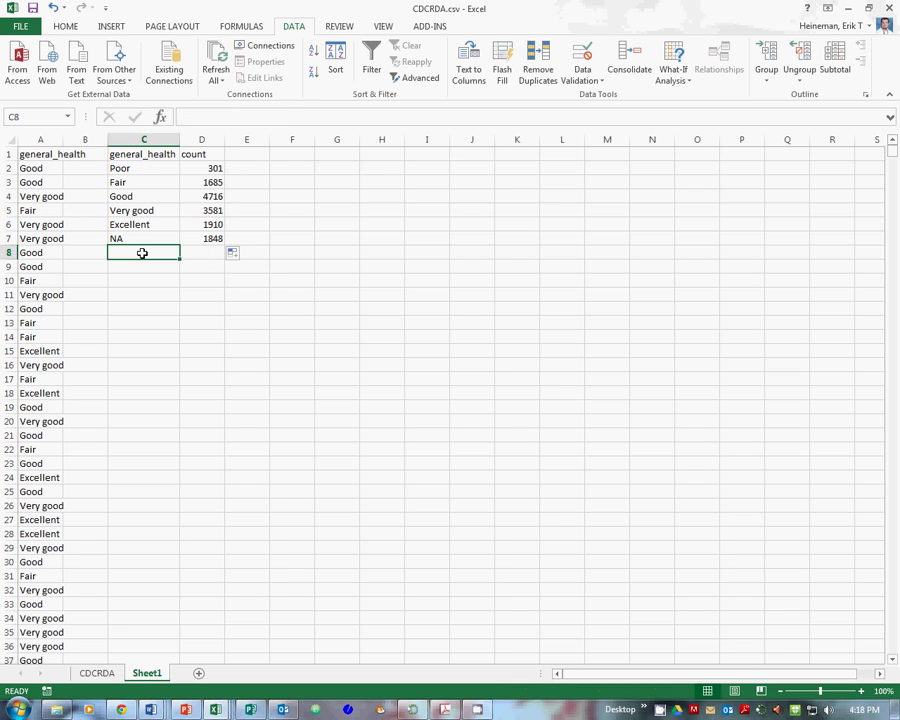
{"action": "type", "text": "Total"}
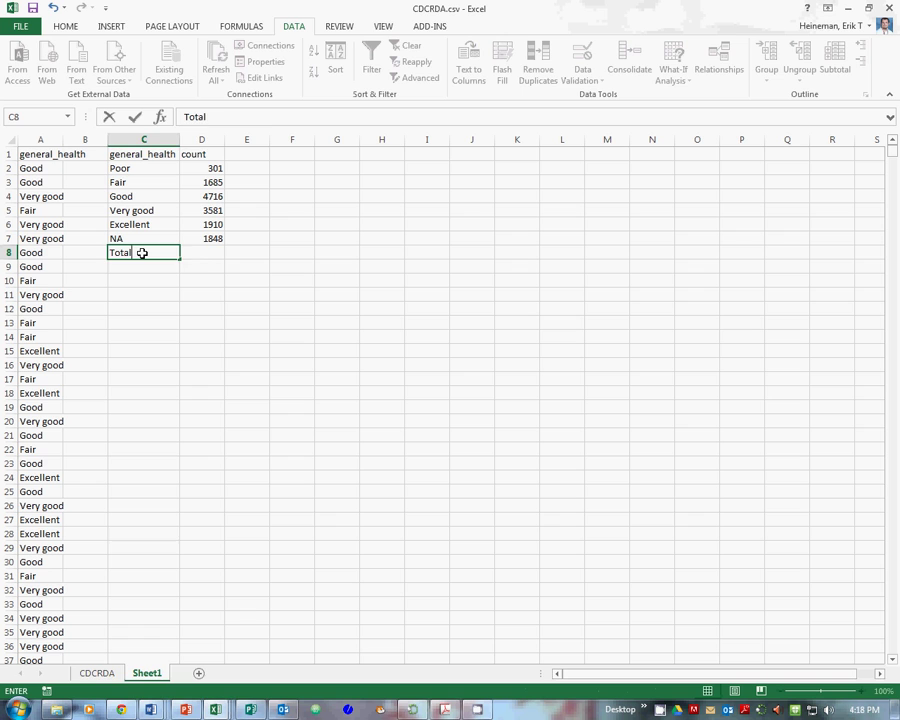
{"action": "key", "text": "Tab"}
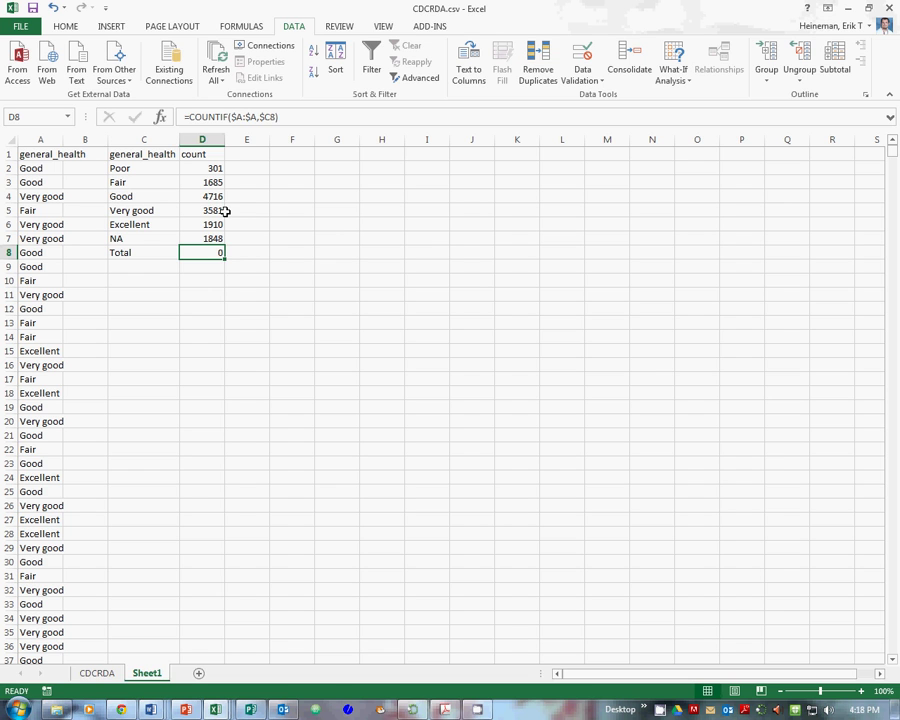
Step: For cell D8, choose the SUM function from the Math & Trig category in Insert Function
{"action": "left_click", "coordinate": [160, 117]}
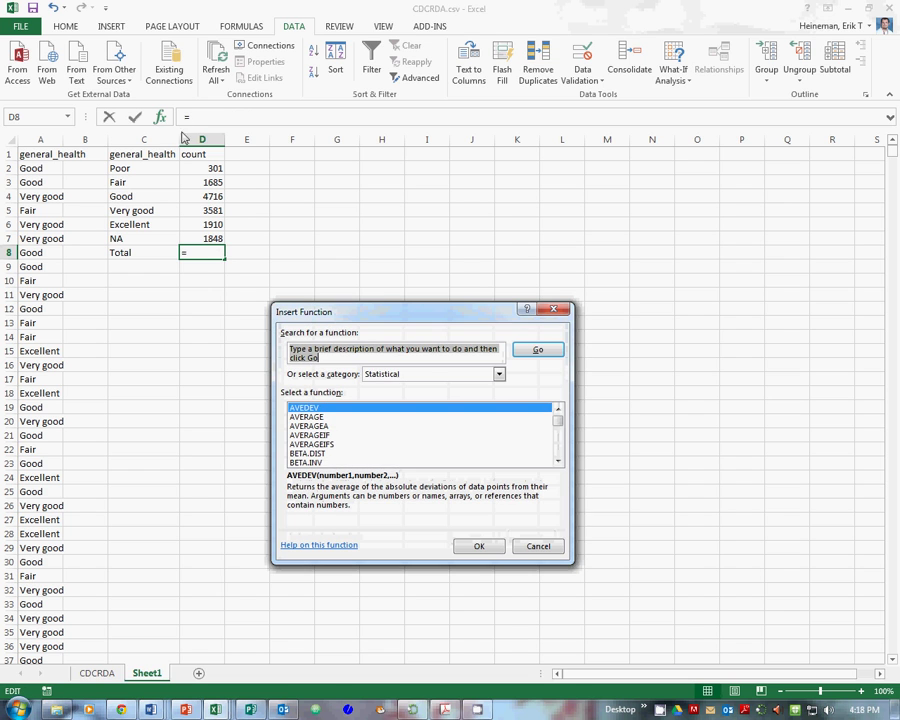
{"action": "left_click", "coordinate": [497, 374]}
{"action": "left_click", "coordinate": [463, 424]}
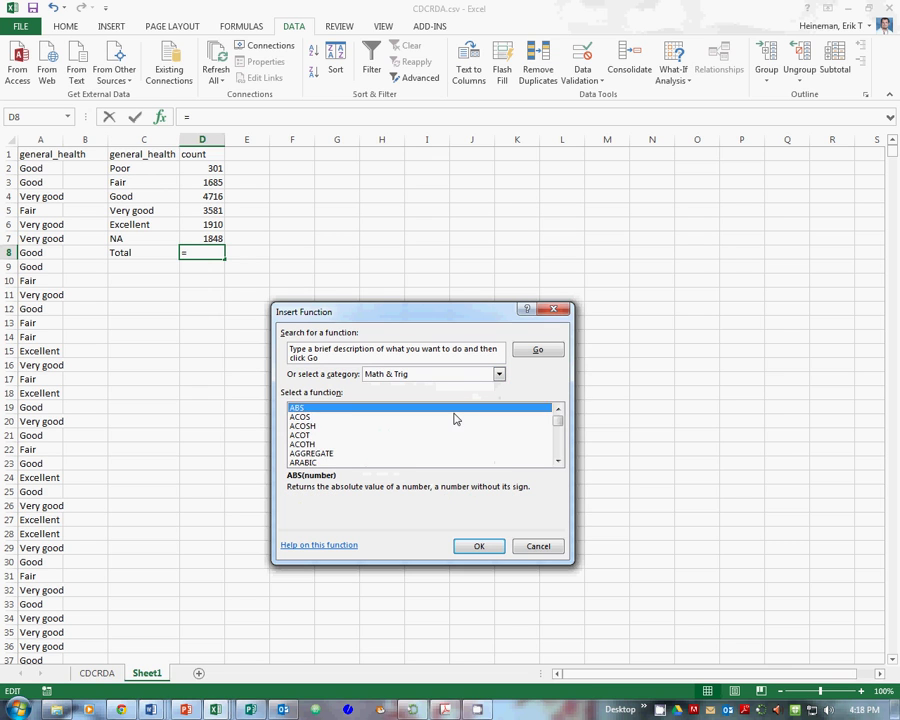
{"action": "scroll", "coordinate": [453, 418], "scroll_direction": "down", "scroll_amount": 18}
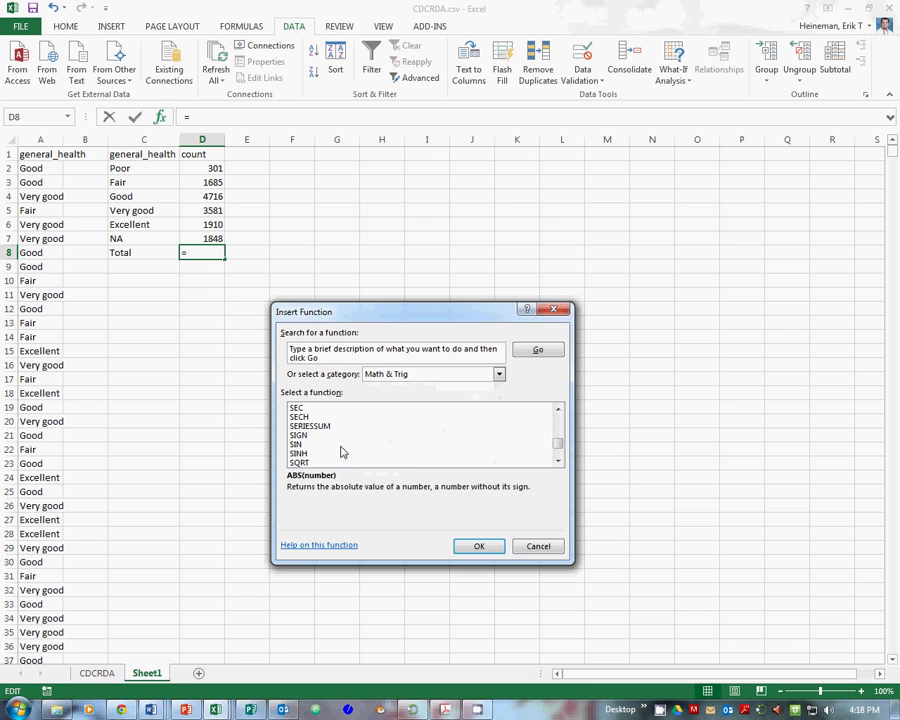
{"action": "scroll", "coordinate": [341, 452], "scroll_direction": "down", "scroll_amount": 1}
{"action": "left_click", "coordinate": [301, 462]}
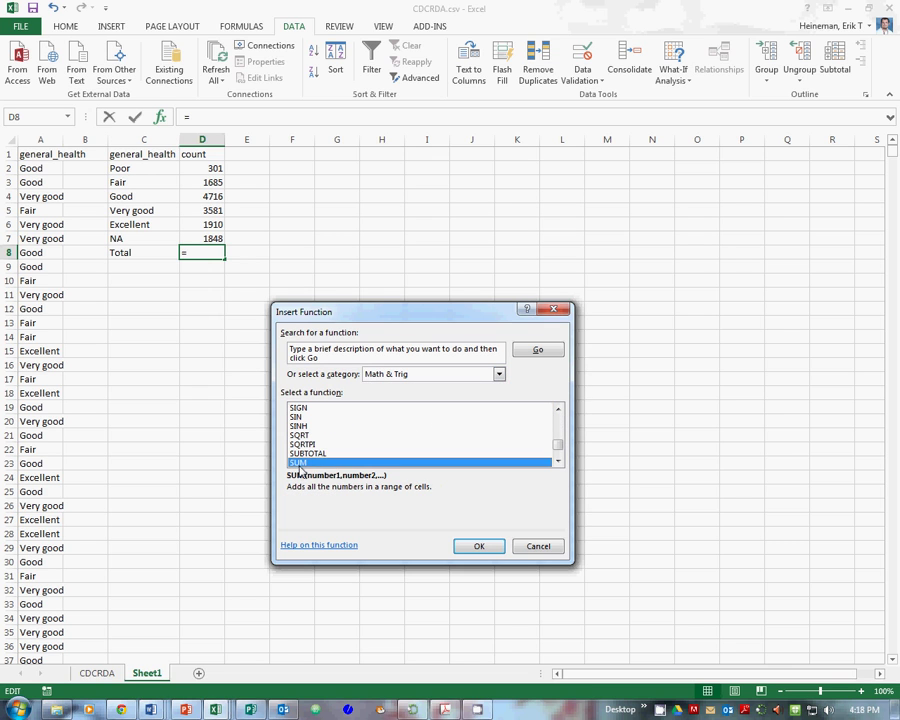
Step: Make D8 =SUM(D2:D7) so it shows the total 14041
{"action": "left_click", "coordinate": [478, 546]}
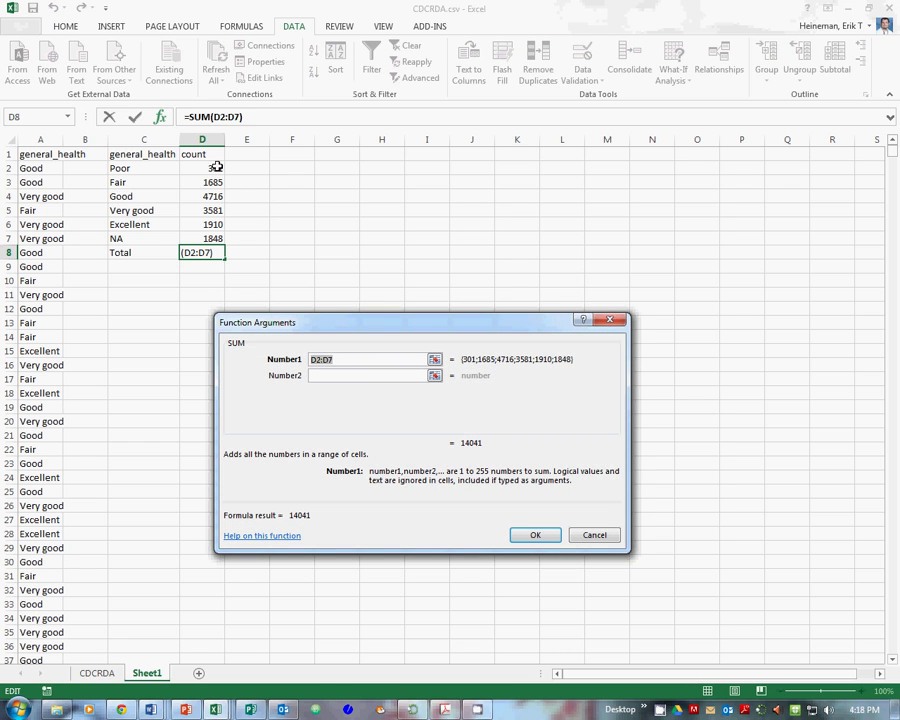
{"action": "left_click_drag", "start_coordinate": [216, 167], "coordinate": [220, 240]}
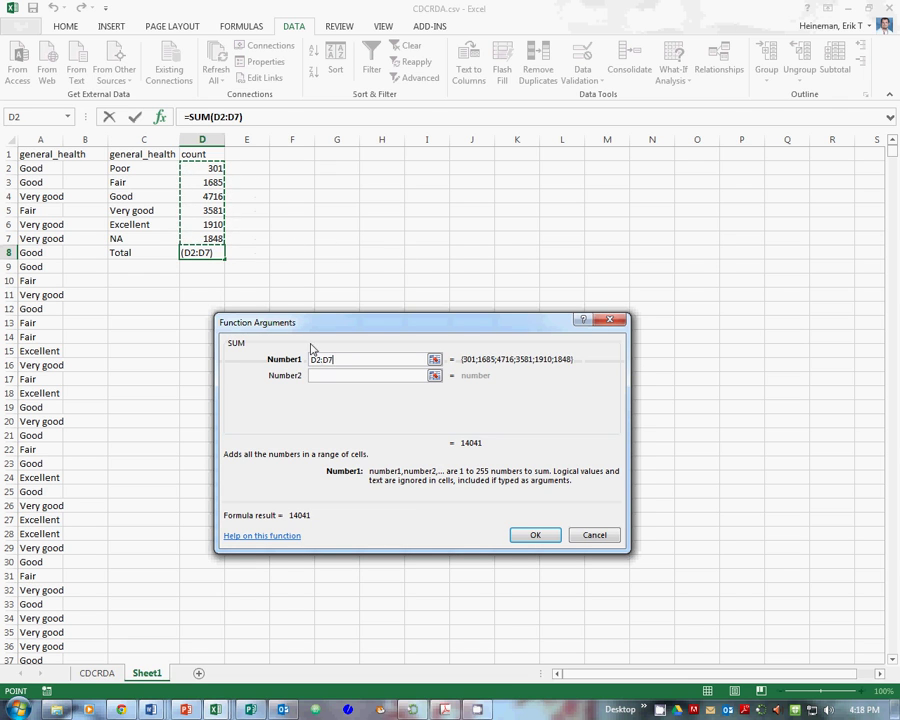
{"action": "left_click", "coordinate": [532, 537]}
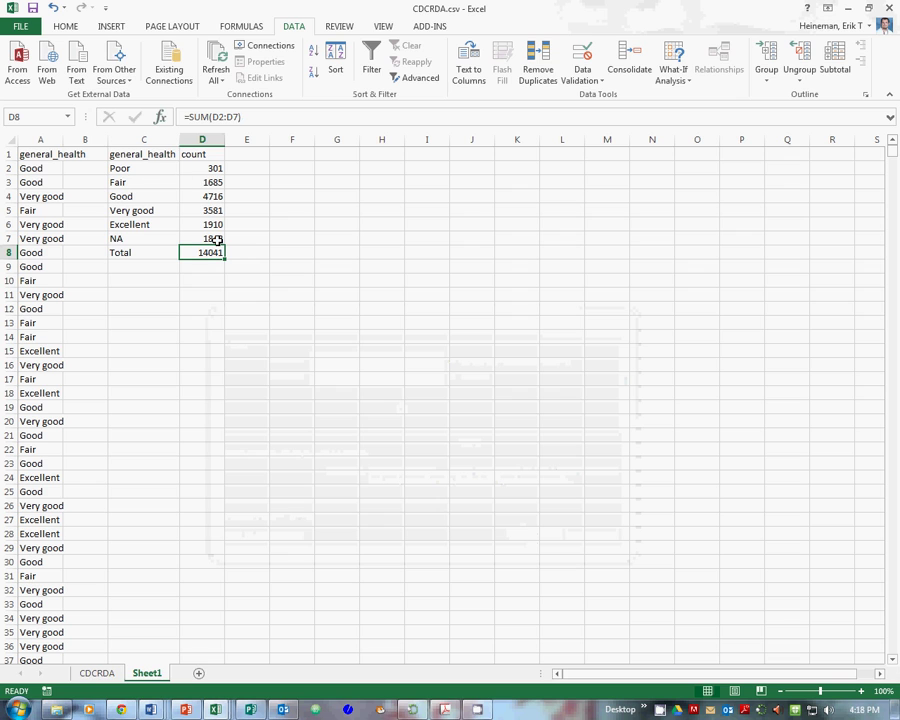